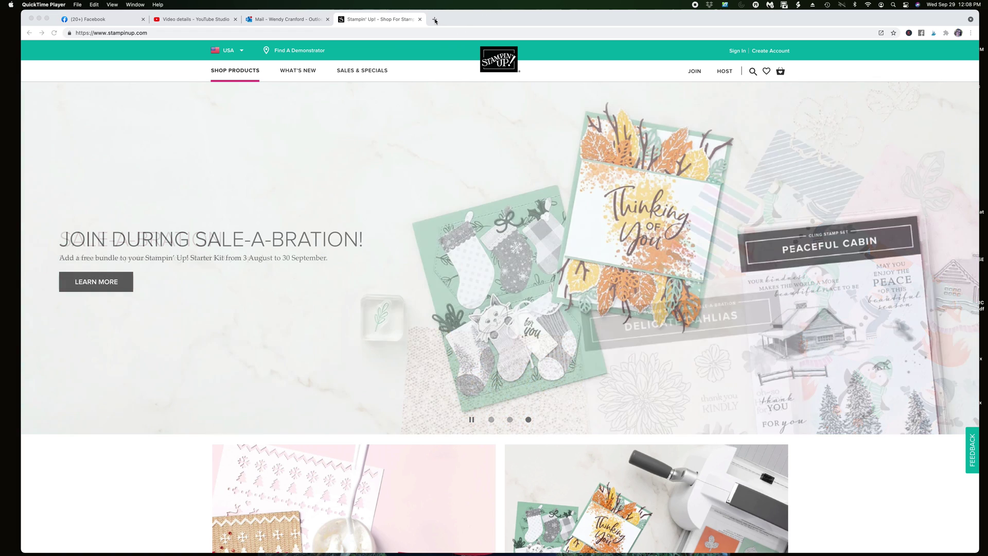
# Bring the Chrome window forward and open a new blank tab beside the store
pyautogui.click(435, 20)
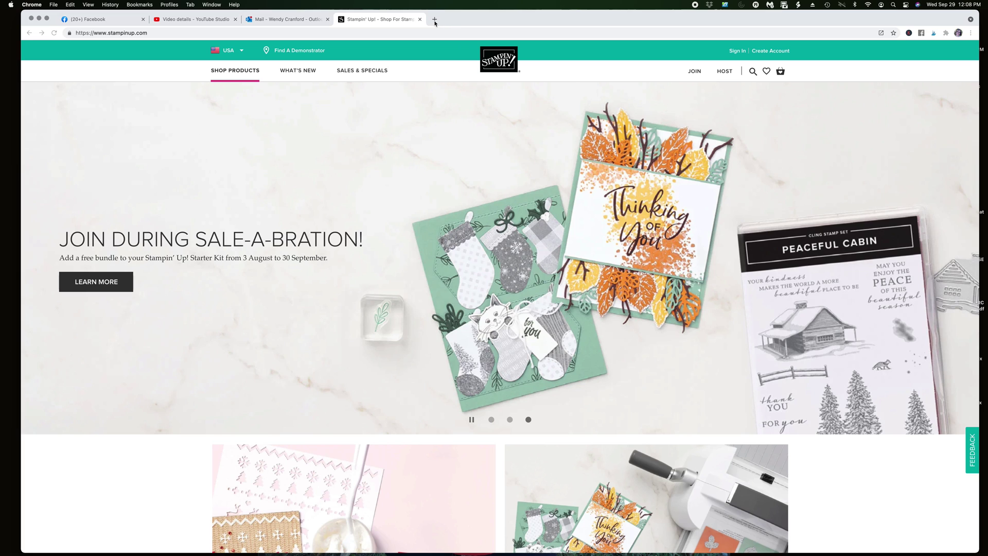
pyautogui.doubleClick(435, 21)
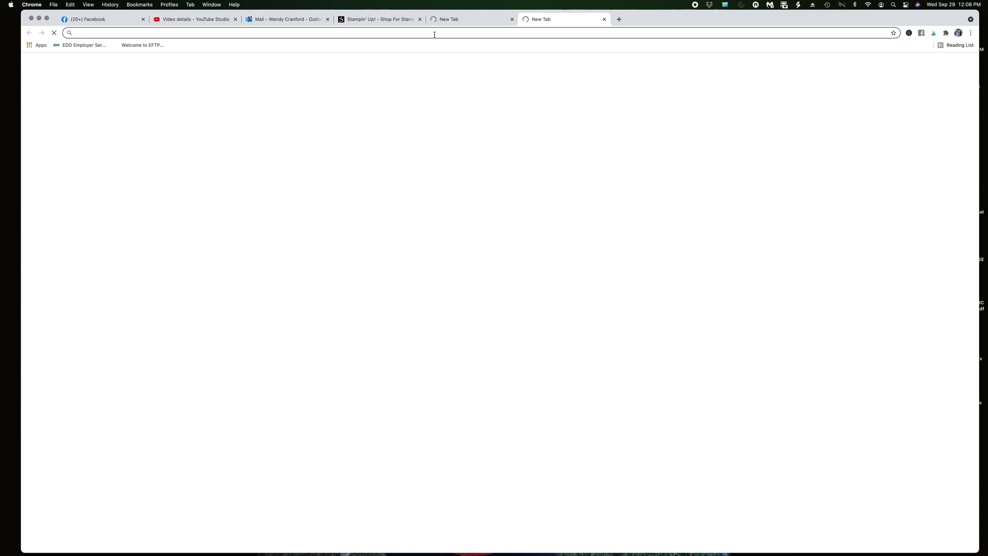
pyautogui.click(512, 20)
pyautogui.write('luv')
pyautogui.press('Return')
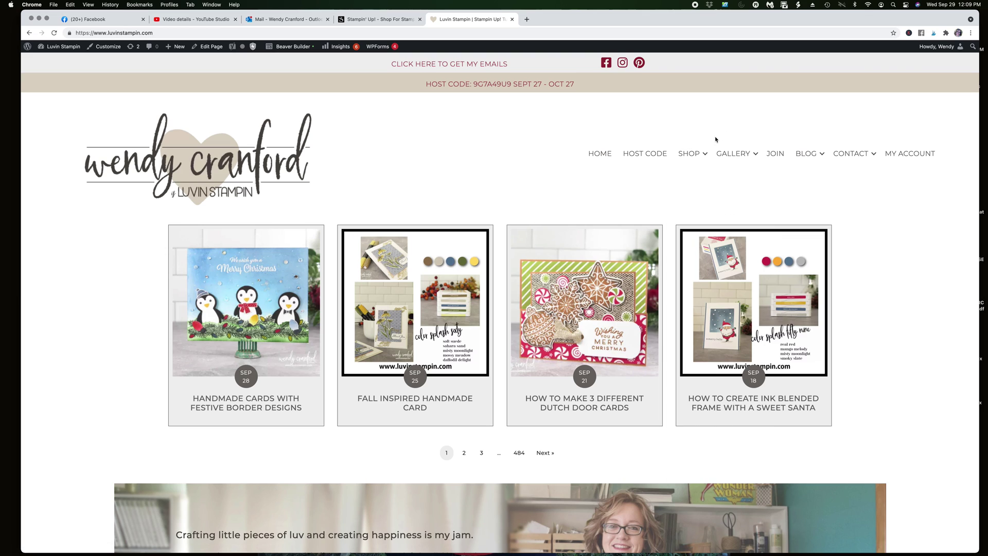
# From the Luvin Stampin Shop page, open the demonstrator-linked Stampin' Up! store
pyautogui.moveTo(692, 156)
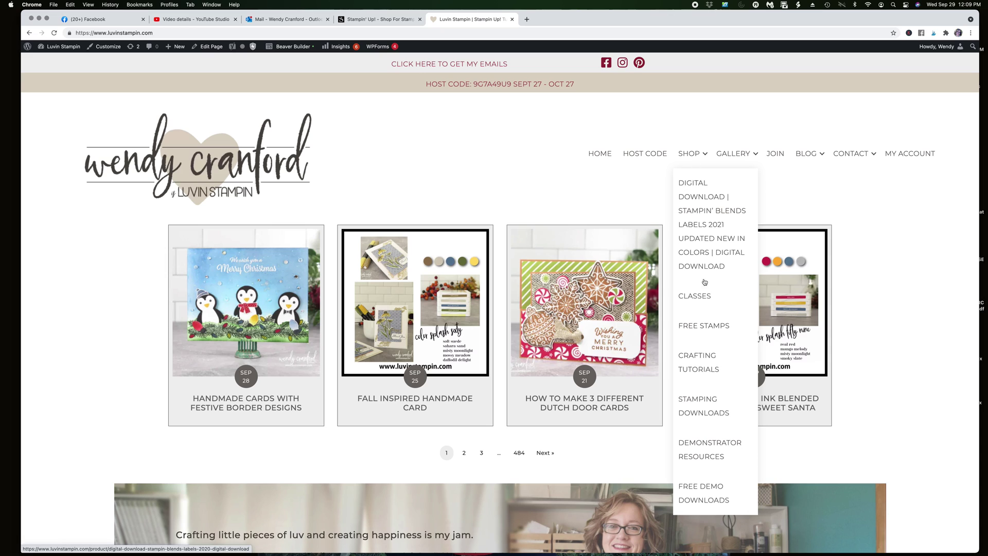
pyautogui.click(689, 154)
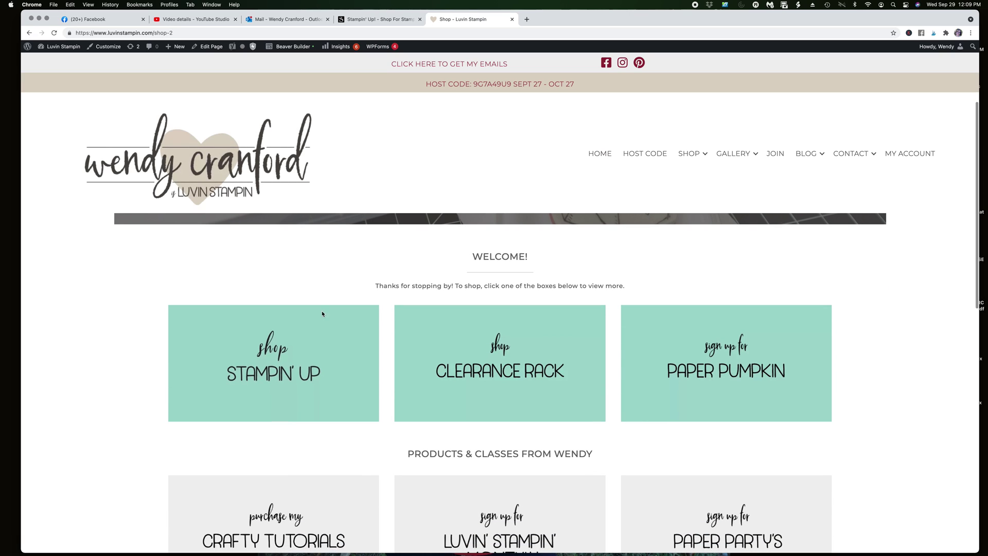
pyautogui.click(272, 360)
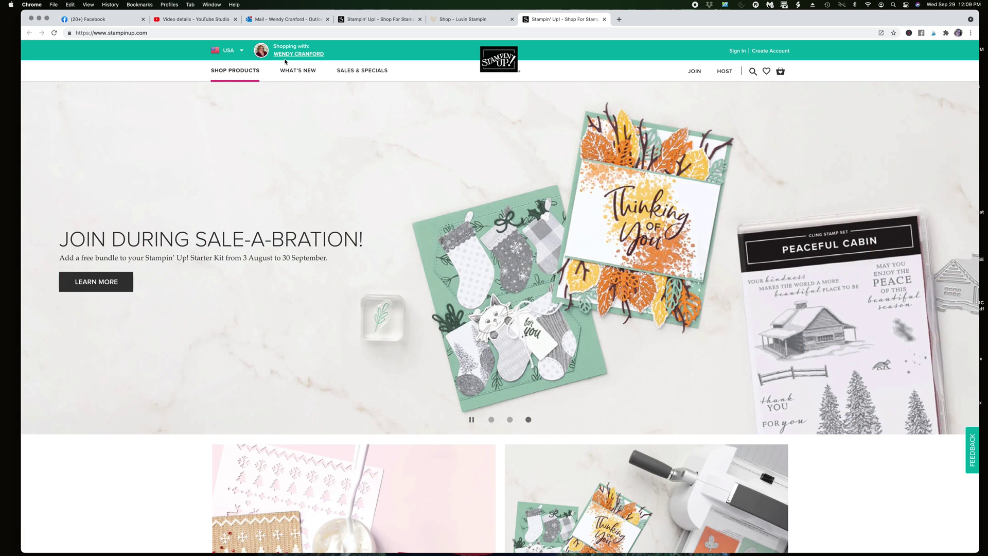
# Search the Stampin' Up! store for 'memento' products
pyautogui.moveTo(283, 63)
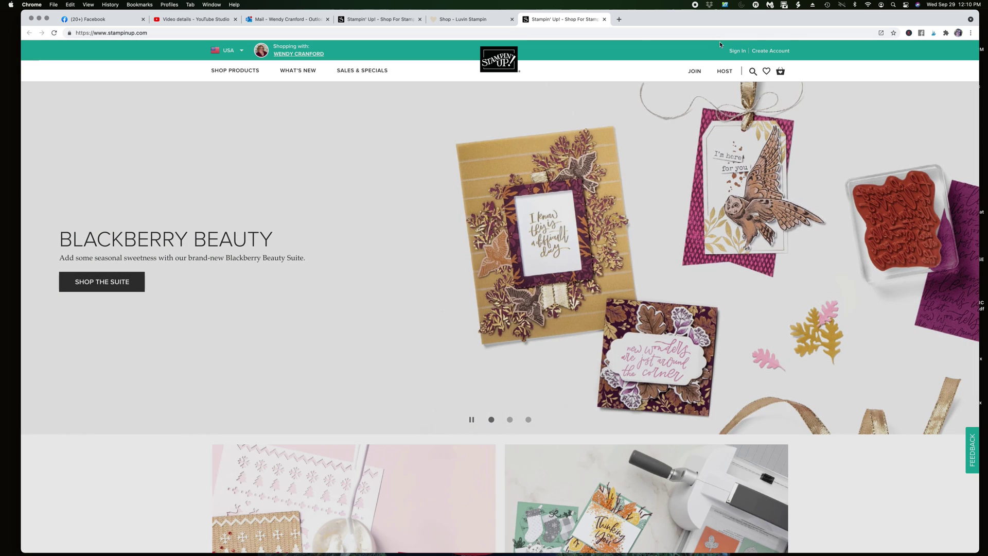
pyautogui.scroll(-1, 753, 72)
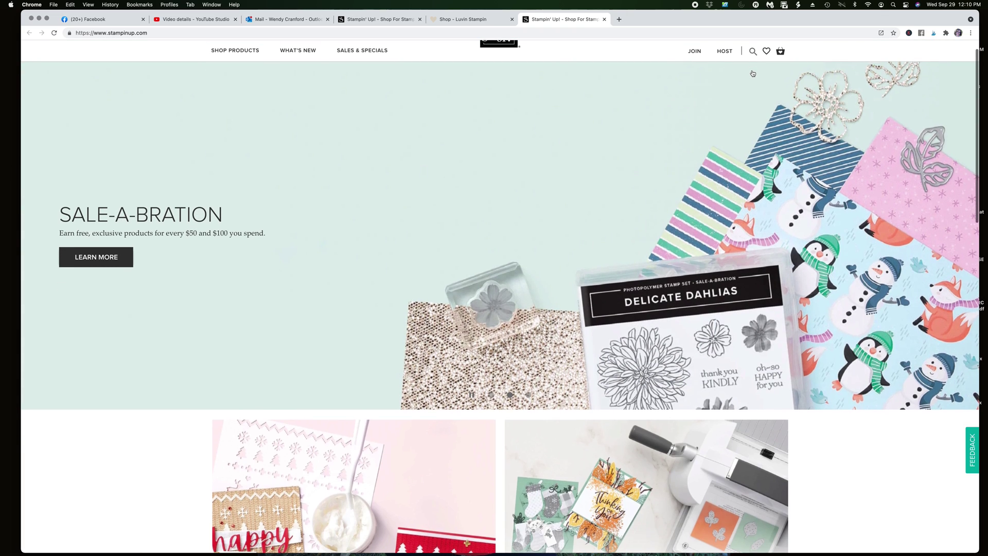
pyautogui.click(753, 51)
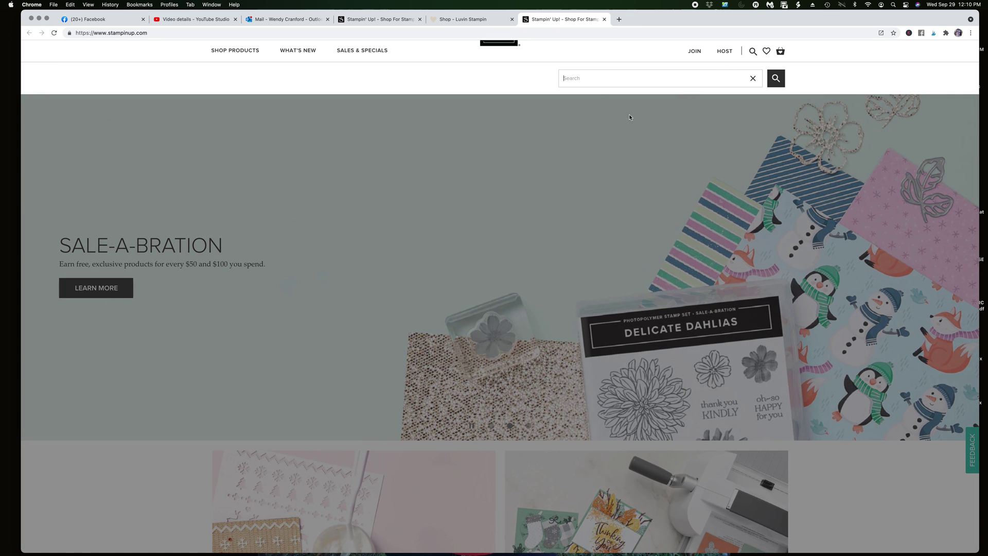
pyautogui.write('m')
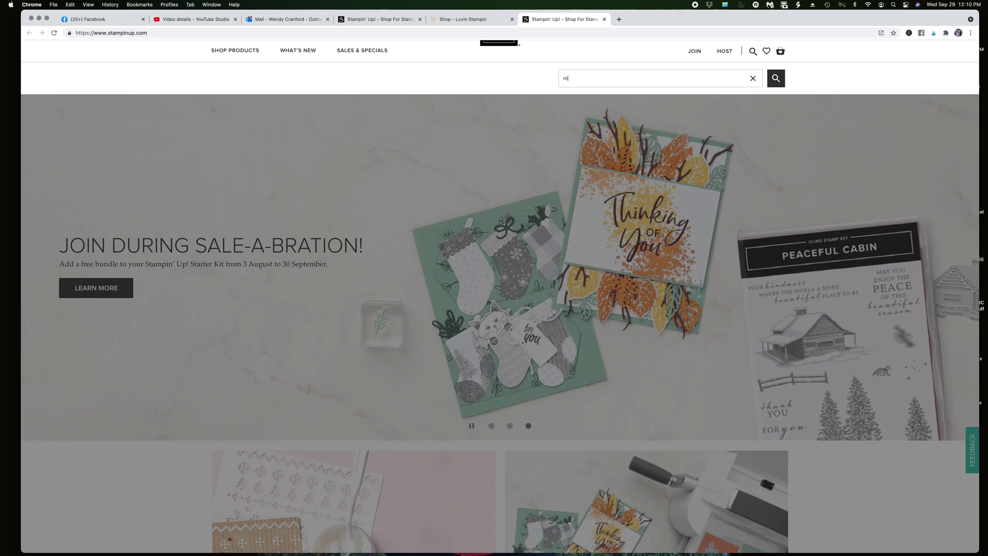
pyautogui.write('emento')
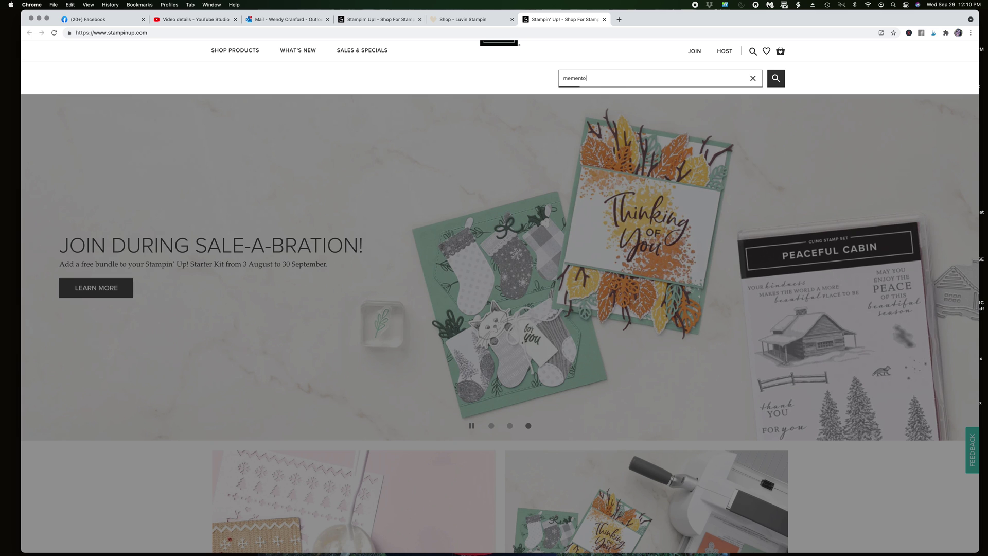
pyautogui.press('Return')
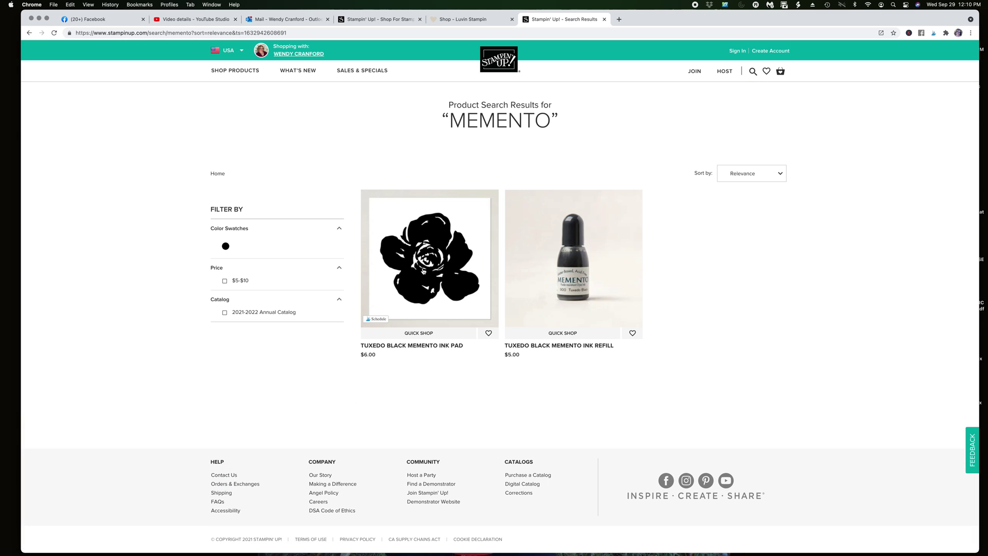
# Add the Tuxedo Black Memento Ink Pad ($6.00, quantity 1) to the cart
pyautogui.click(423, 272)
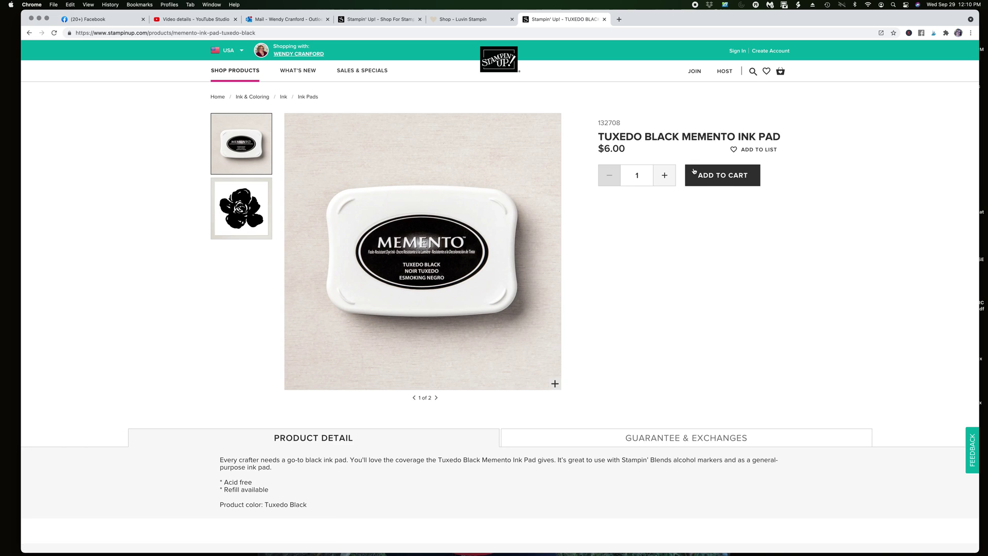
pyautogui.click(722, 180)
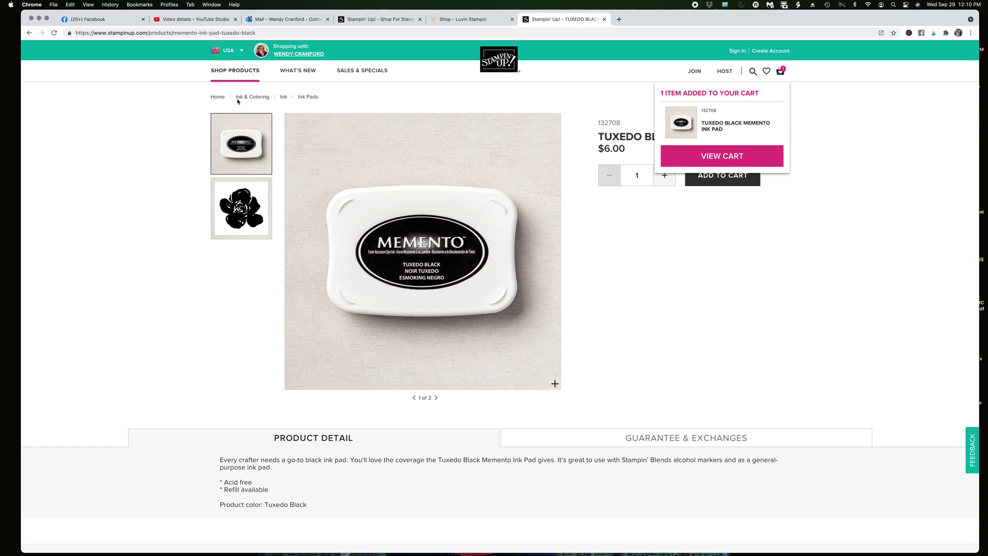
pyautogui.moveTo(233, 74)
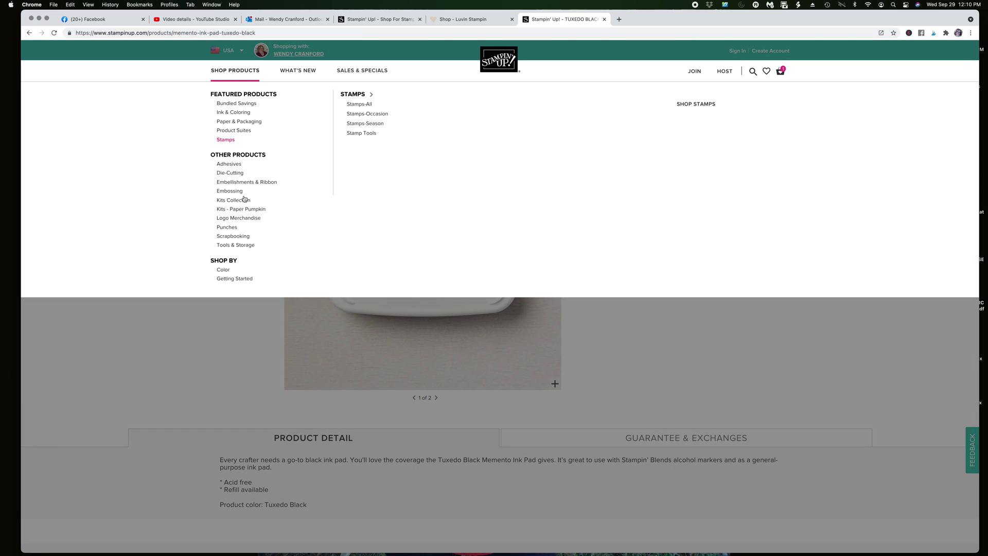
# Open the Kits Collection category page and browse down its card and crafting kits
pyautogui.moveTo(239, 104)
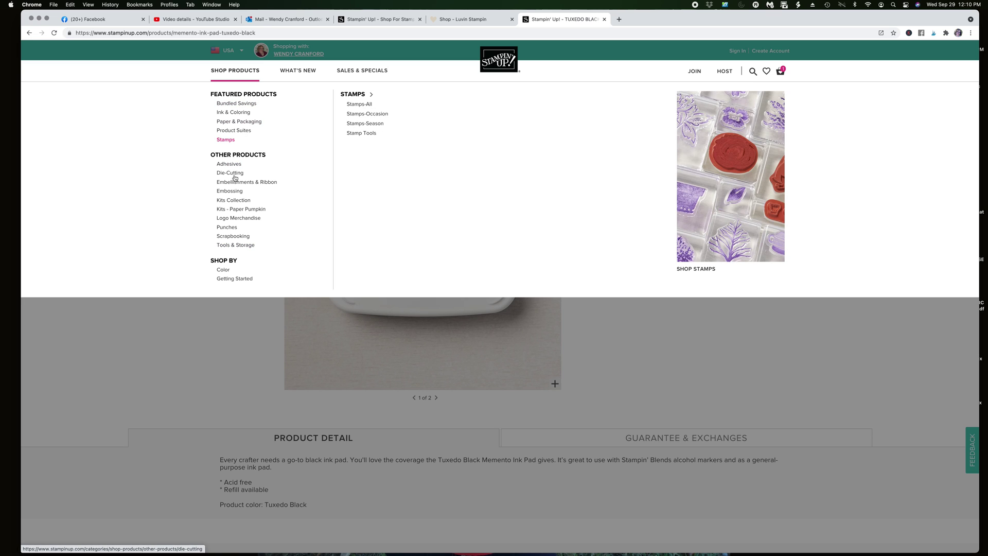
pyautogui.click(257, 200)
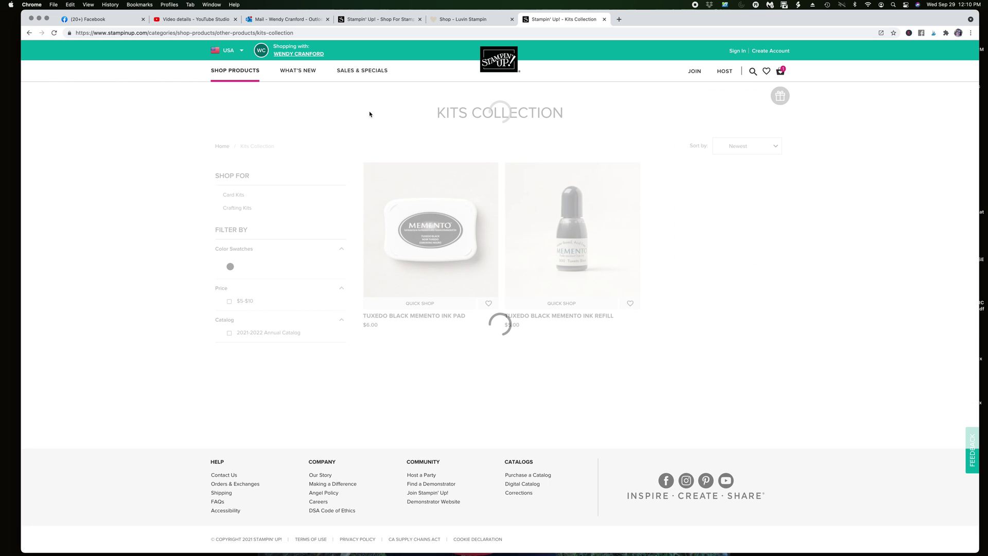
pyautogui.scroll(-8, 390, 184)
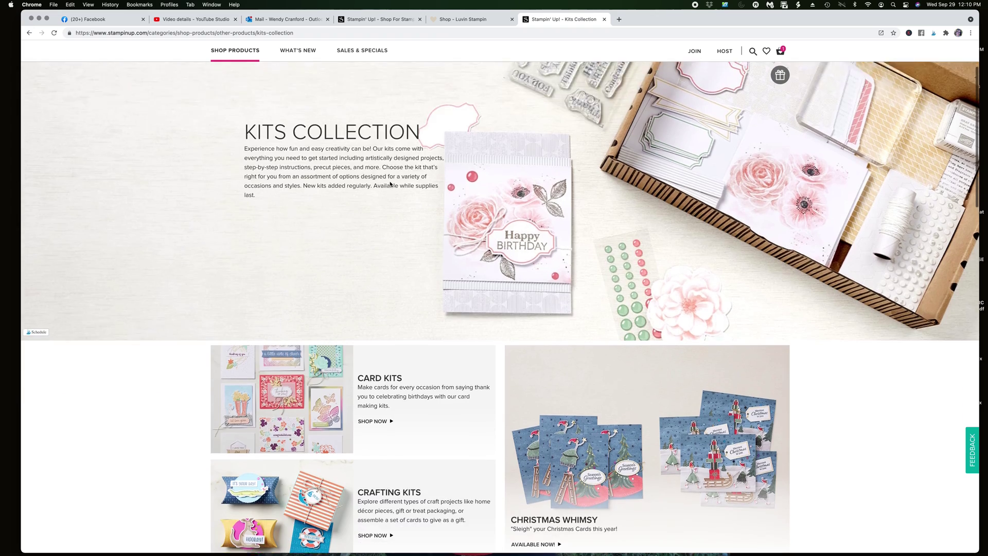
pyautogui.scroll(-5, 390, 184)
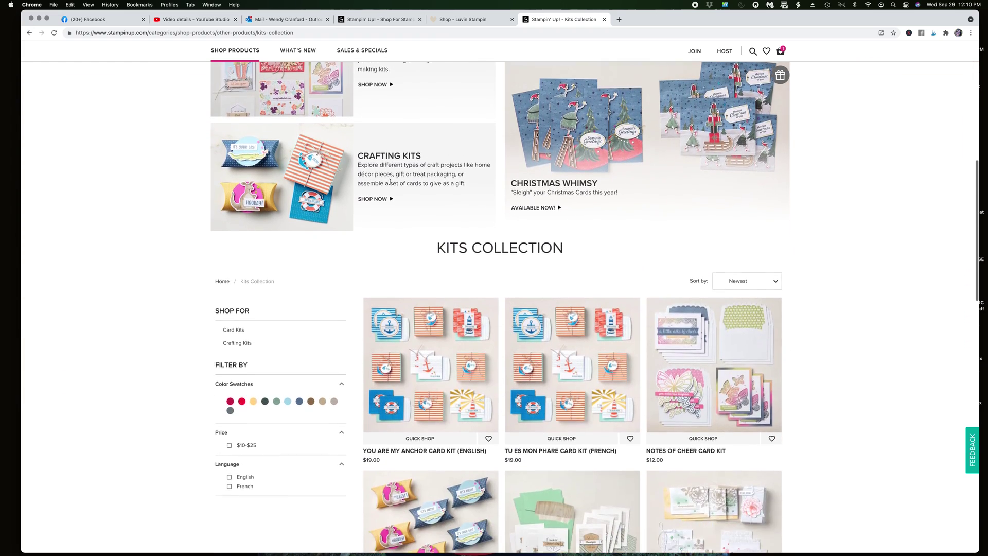
pyautogui.scroll(-5, 390, 184)
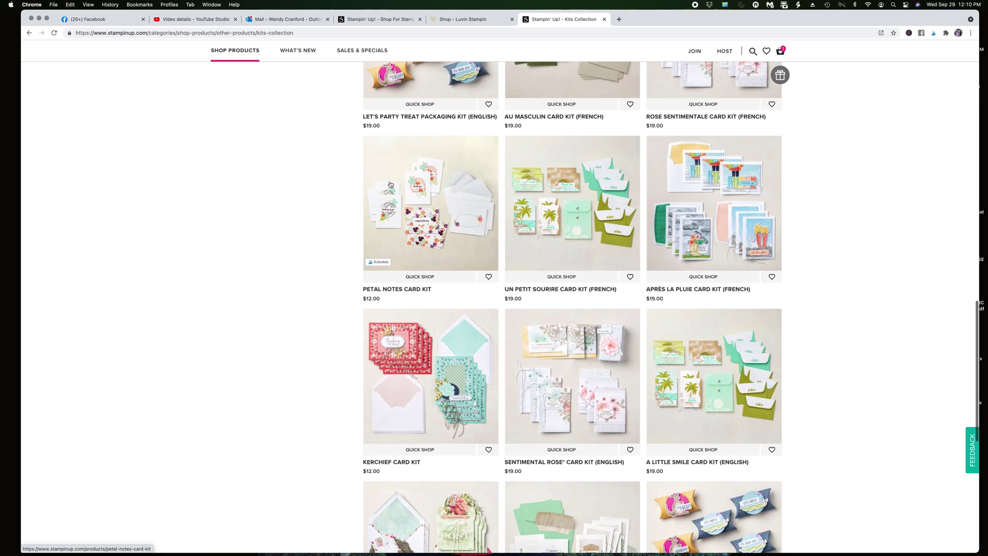
pyautogui.scroll(-5, 390, 184)
pyautogui.scroll(-3, 390, 184)
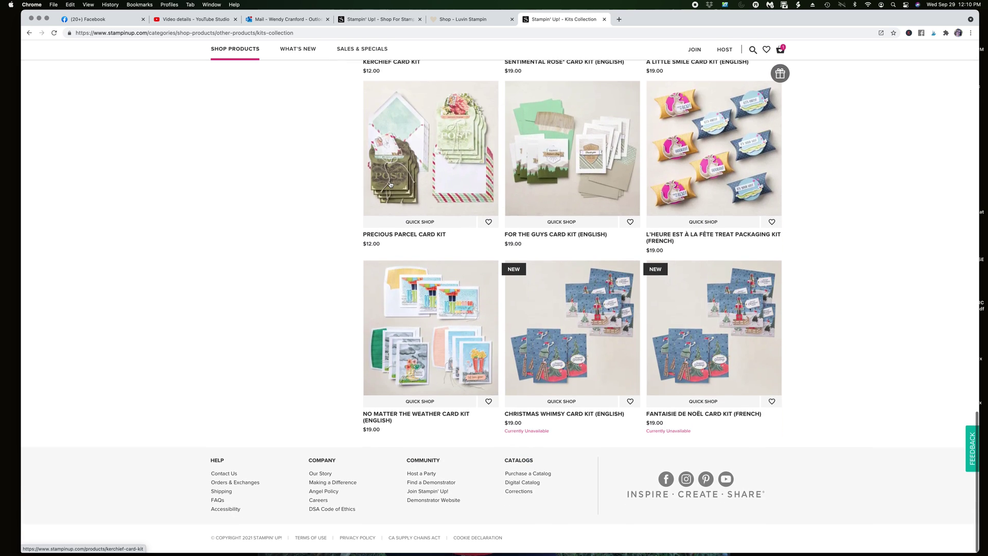
# Return to the top of the Kits Collection page and bring up the SHOP PRODUCTS menu
pyautogui.scroll(15, 390, 185)
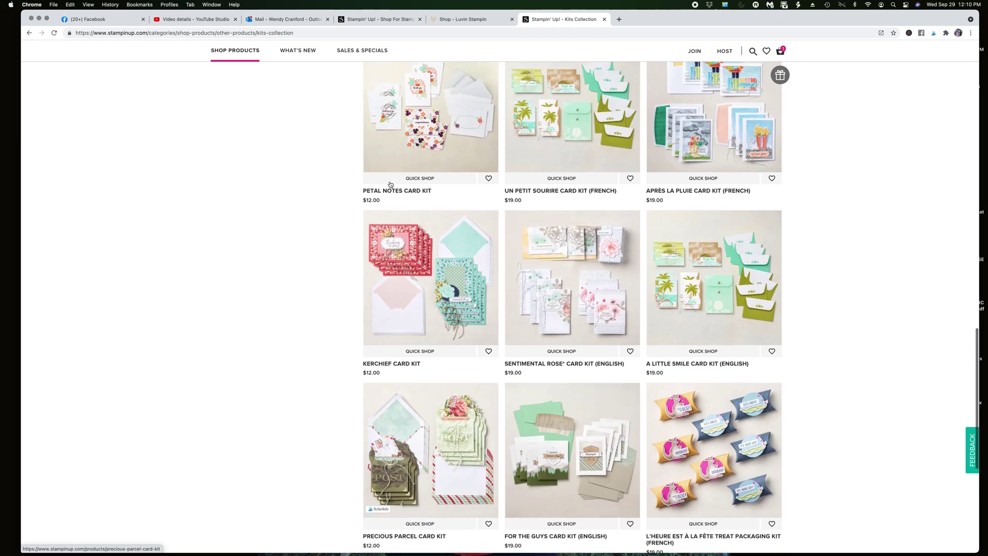
pyautogui.scroll(5, 390, 184)
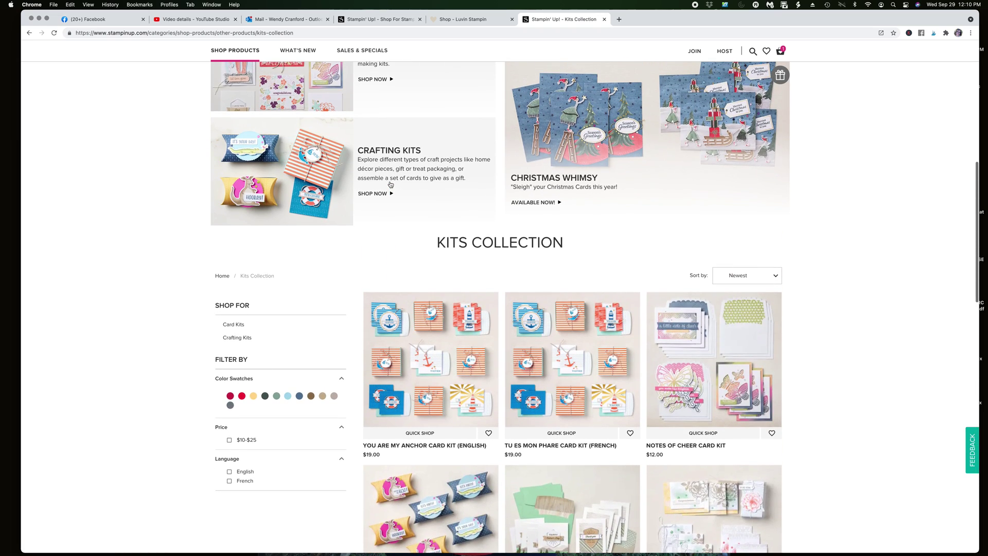
pyautogui.scroll(3, 390, 184)
pyautogui.scroll(-1, 390, 184)
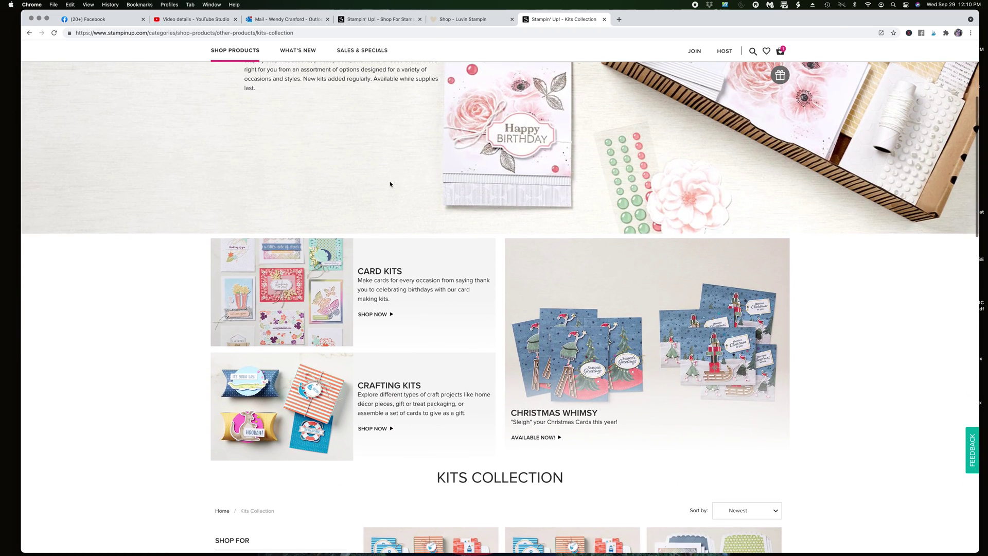
pyautogui.scroll(3, 390, 183)
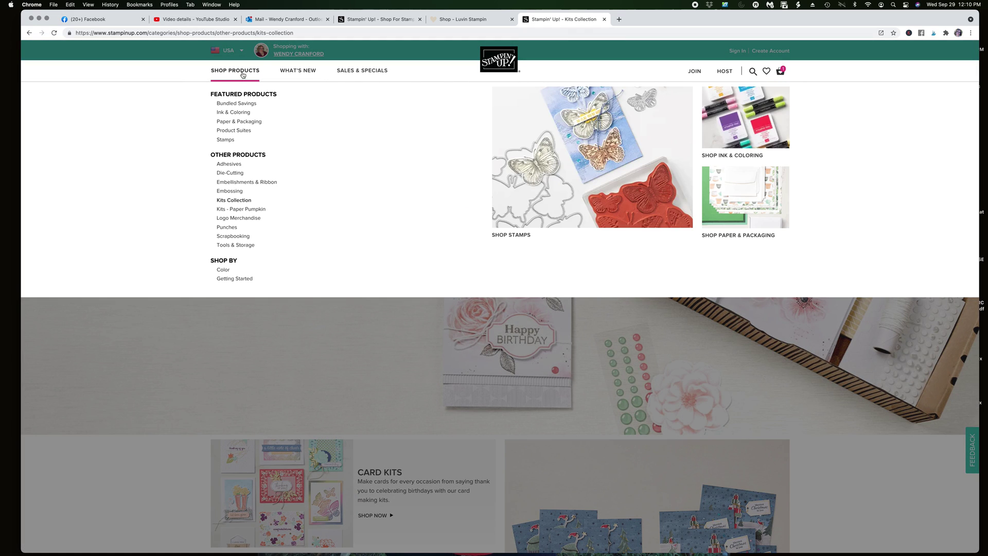
pyautogui.moveTo(242, 107)
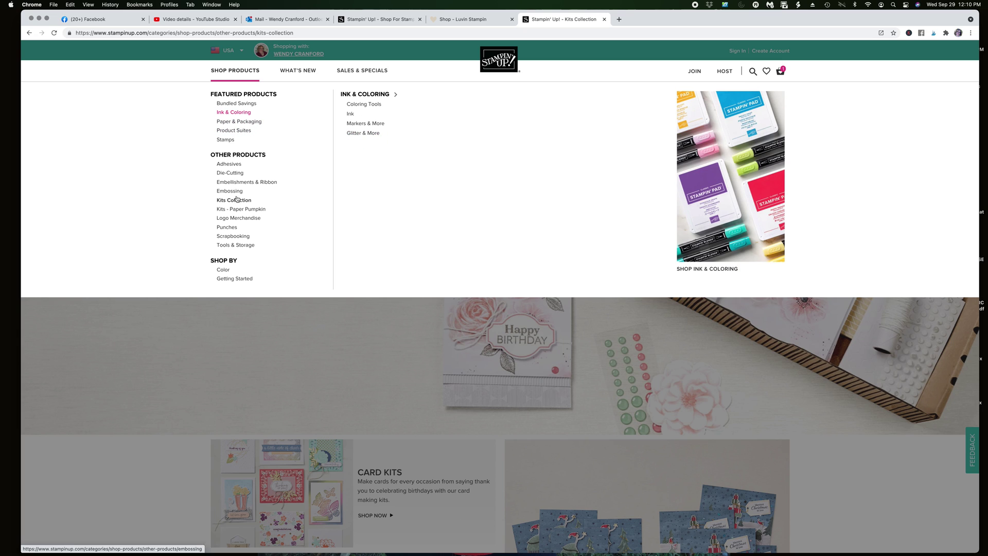
# Open the $21.00 Plentiful Plants Photopolymer Stamp Set (English) from the Bloom Where You're Planted Suite
pyautogui.moveTo(242, 130)
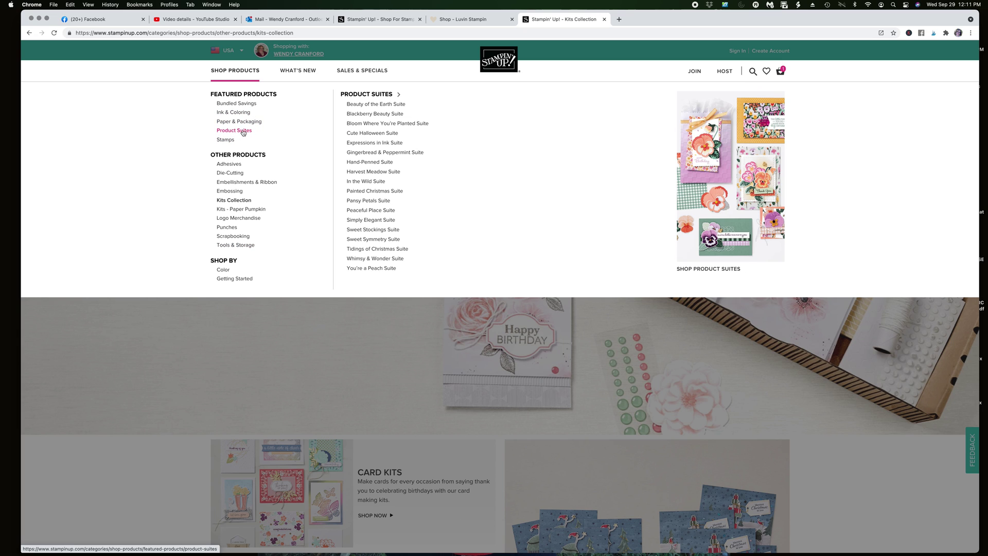
pyautogui.click(374, 125)
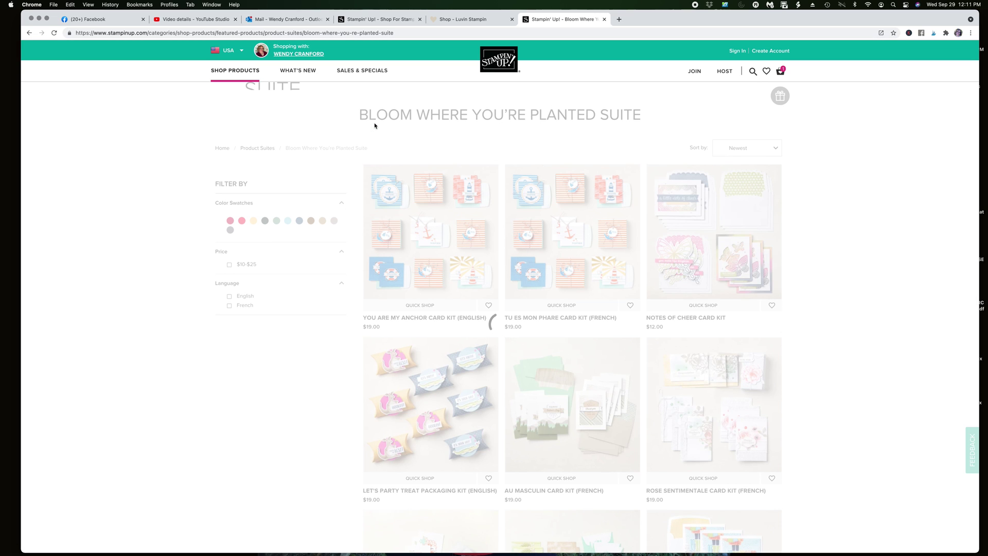
pyautogui.scroll(-6, 512, 357)
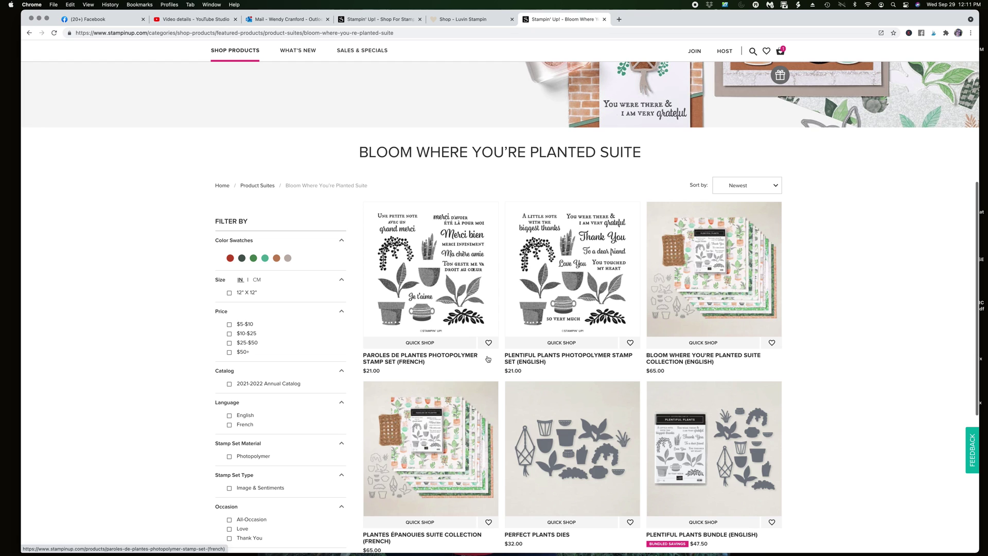
pyautogui.scroll(-1, 458, 373)
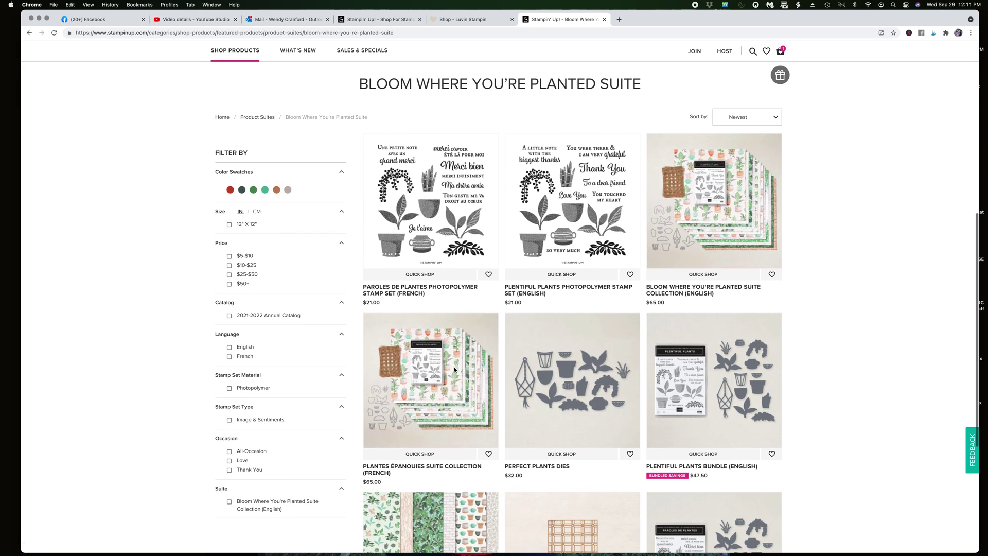
pyautogui.scroll(-1, 454, 369)
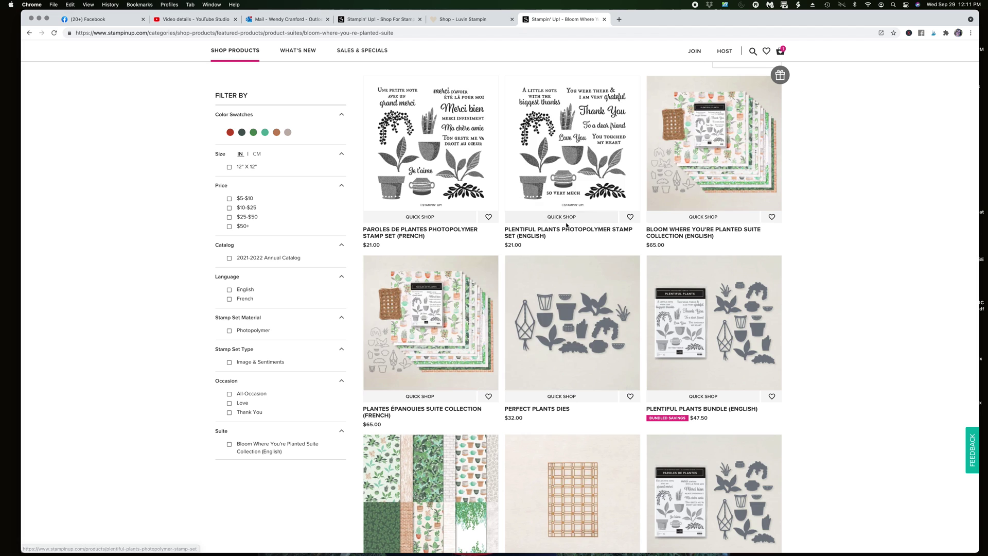
pyautogui.click(564, 168)
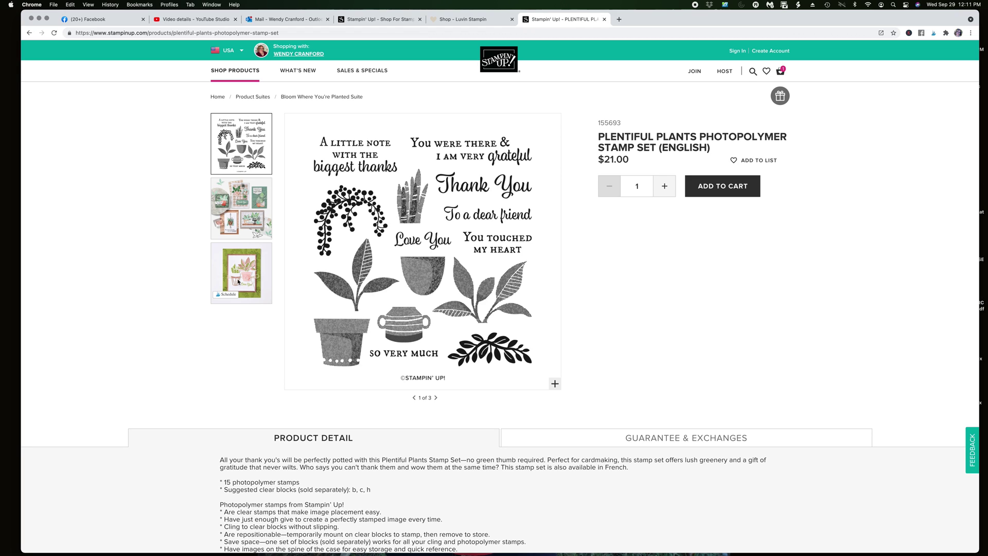
# Add the Plentiful Plants stamp set to the cart and clear the cart's current demonstrator
pyautogui.click(700, 187)
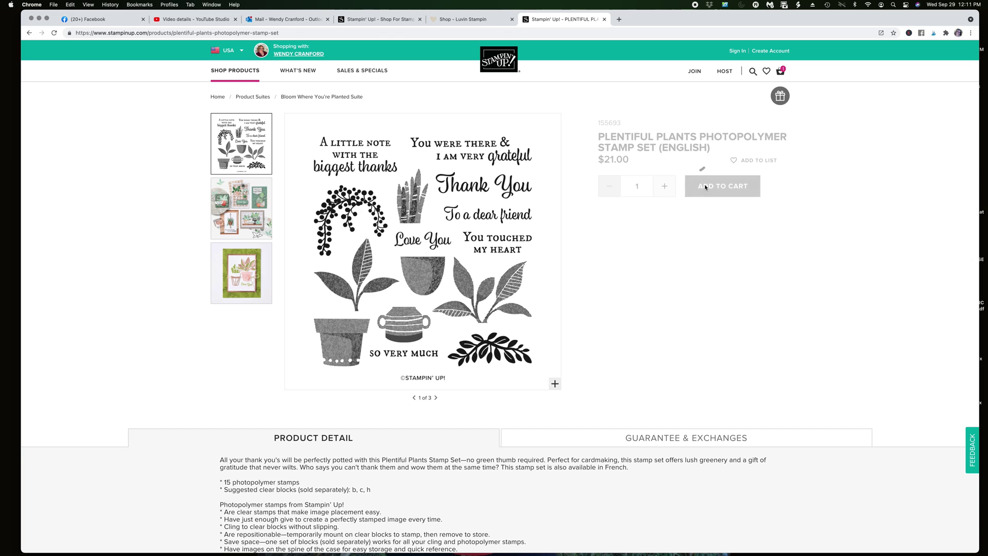
pyautogui.click(706, 156)
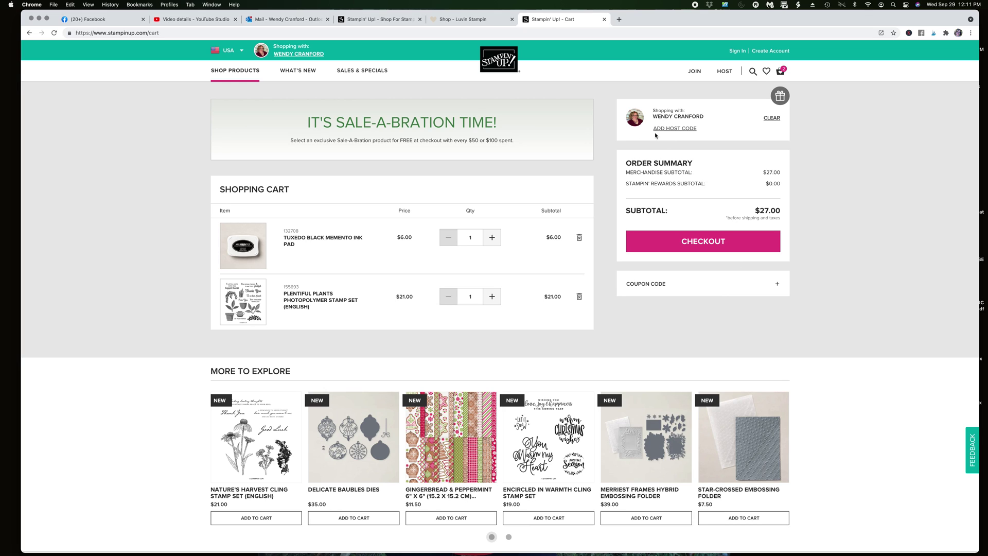
pyautogui.click(670, 130)
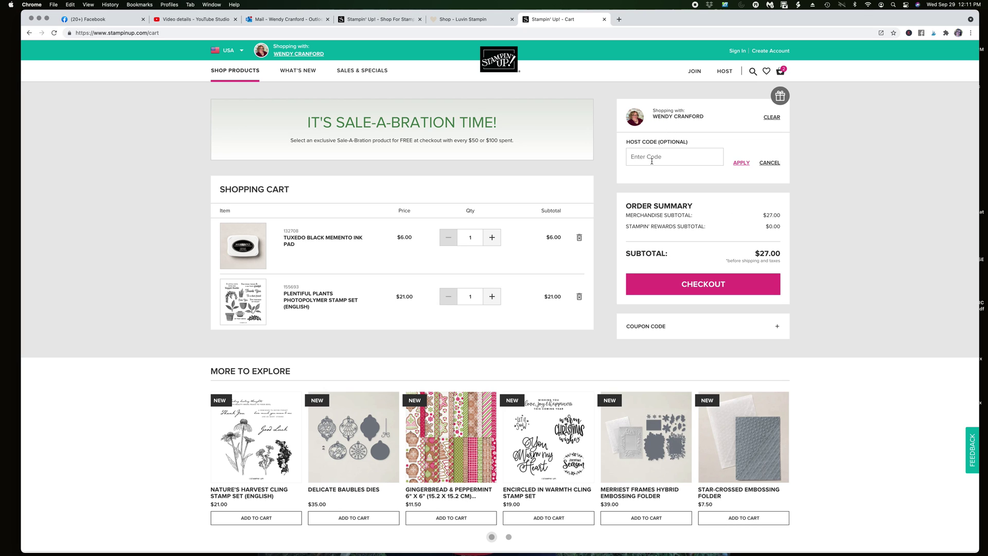
pyautogui.click(771, 117)
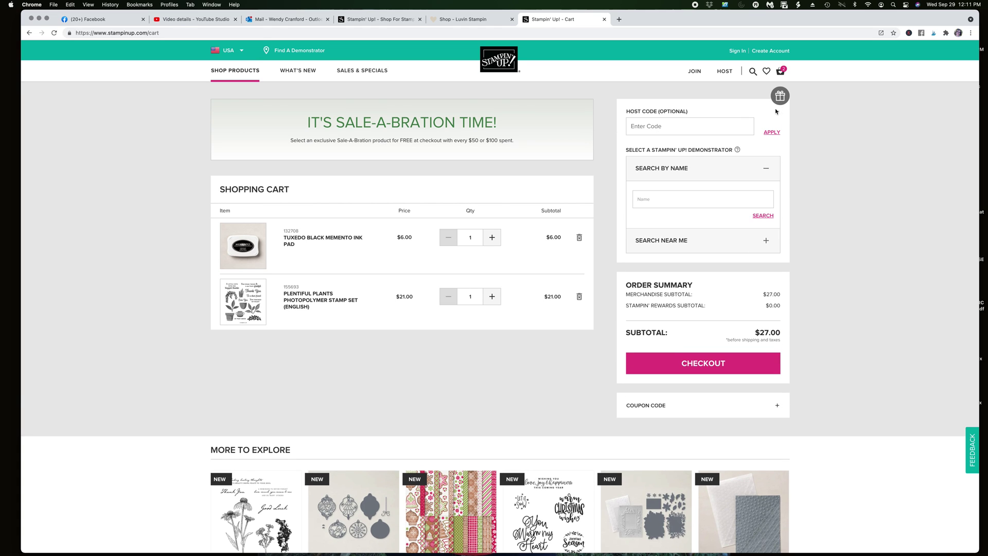
pyautogui.click(777, 111)
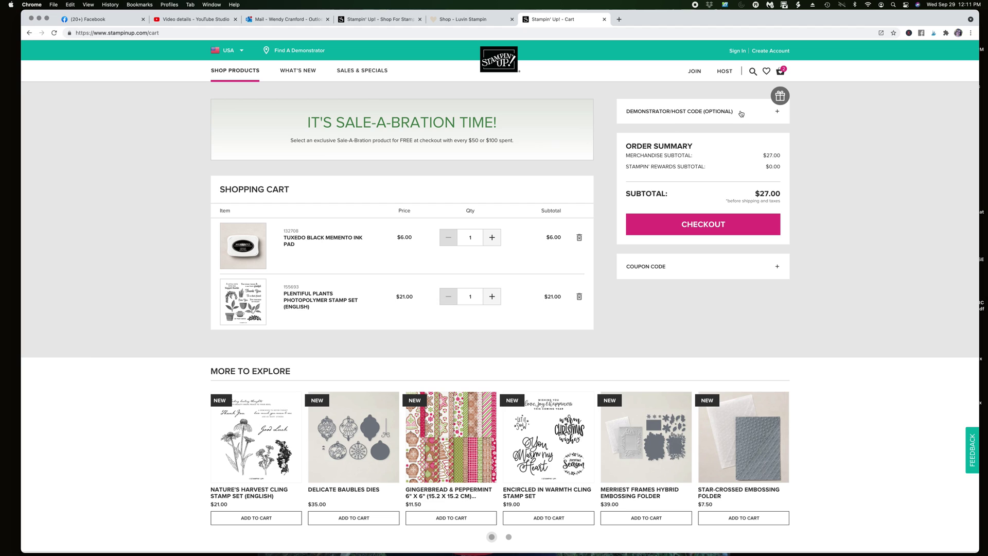
pyautogui.click(776, 111)
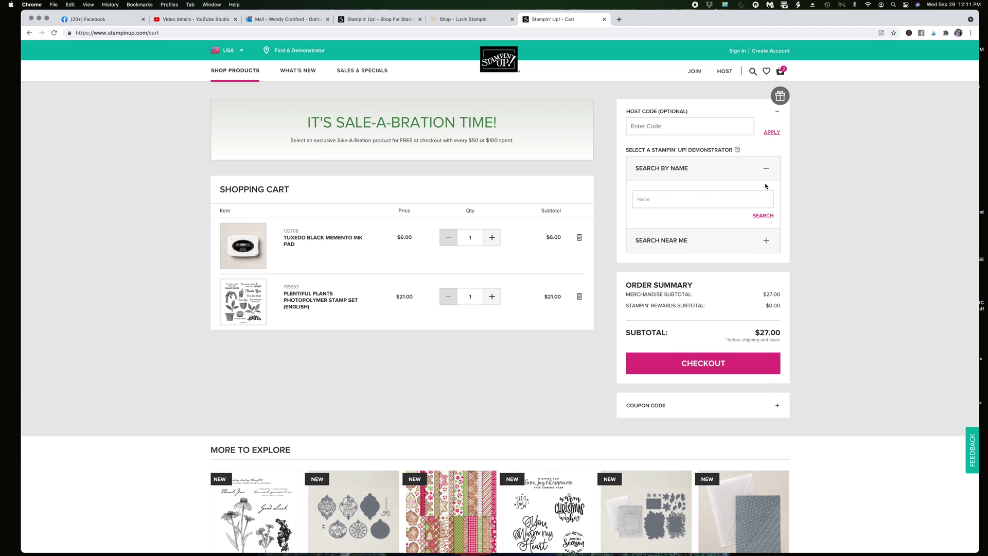
# Search the demonstrator by name and set them as shopping host for the $27.00 order
pyautogui.click(692, 201)
pyautogui.write('wendy')
pyautogui.press('Down')
pyautogui.press('Down')
pyautogui.press('Down')
pyautogui.press('Return')
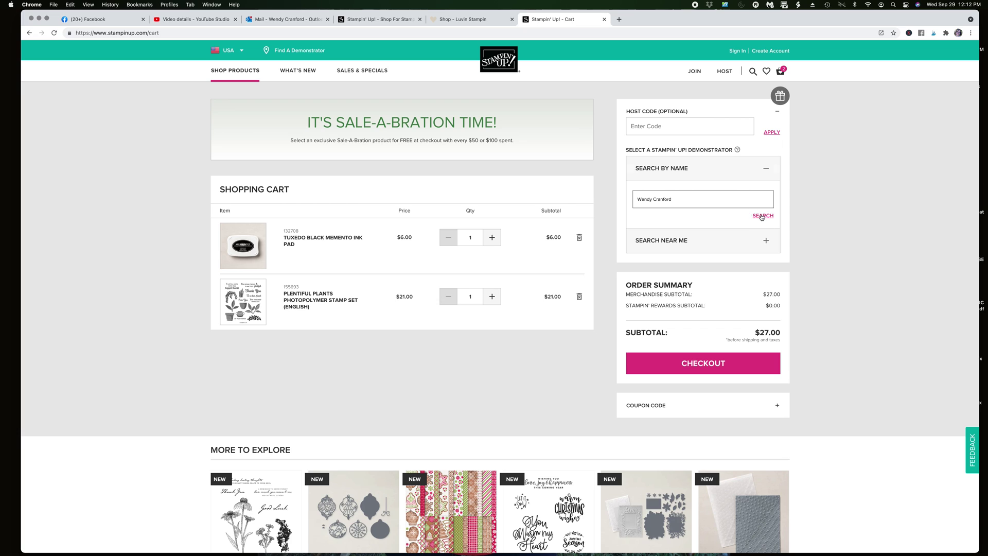
pyautogui.click(760, 215)
pyautogui.click(700, 197)
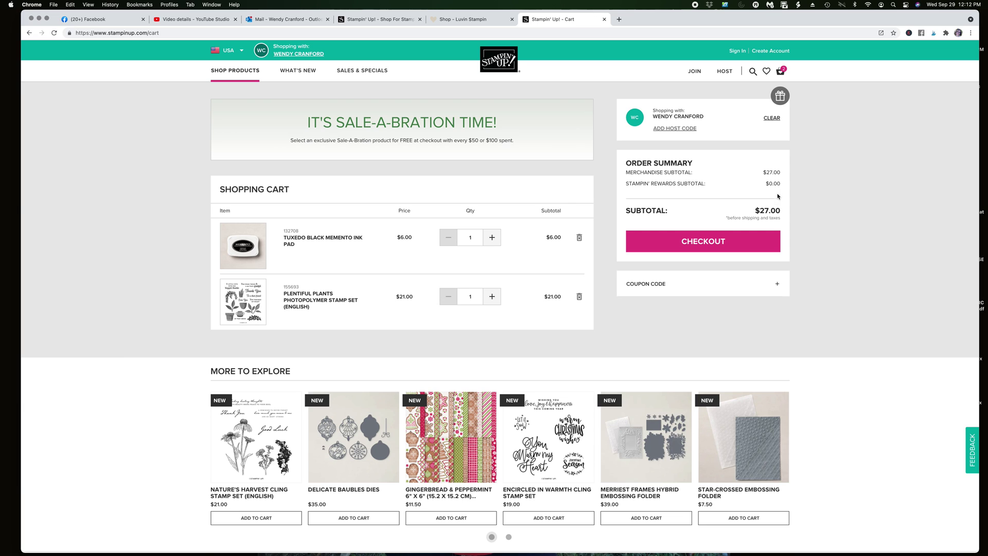
pyautogui.click(688, 132)
pyautogui.click(652, 158)
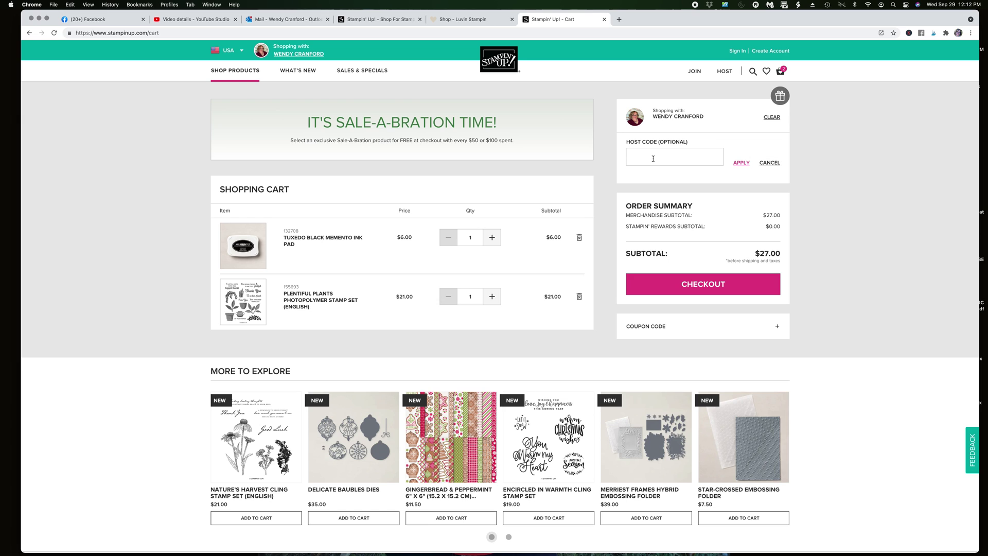
# Start checkout and replace the autofilled sign-in e-mail with the account e-mail address
pyautogui.click(709, 287)
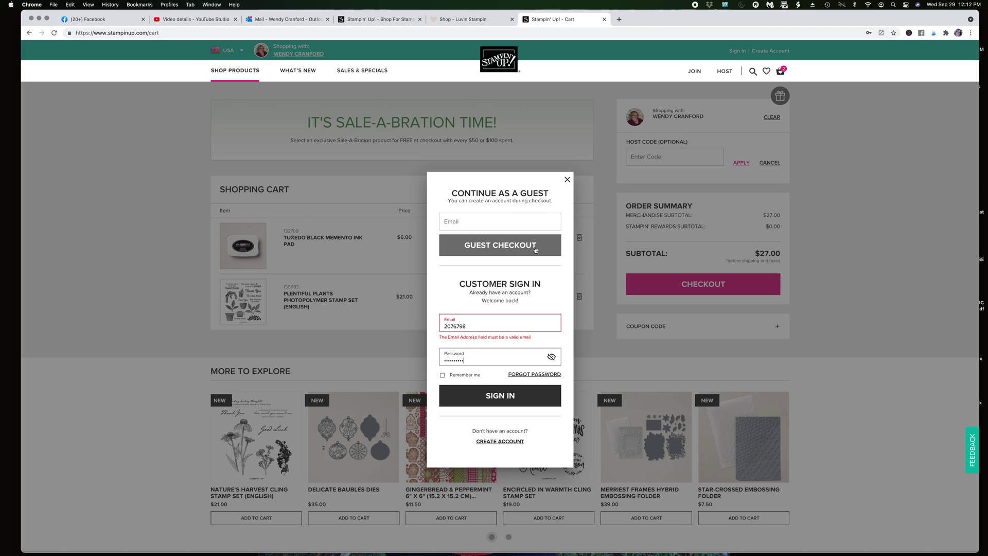
pyautogui.doubleClick(475, 326)
pyautogui.press('BackSpace')
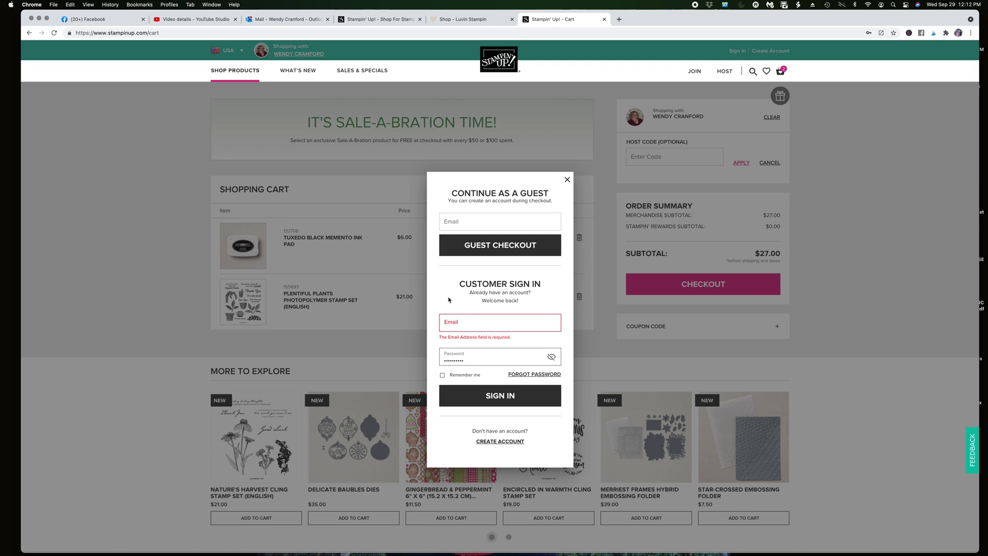
pyautogui.click(472, 322)
# Clear the saved sign-in password and type the account password
pyautogui.doubleClick(472, 353)
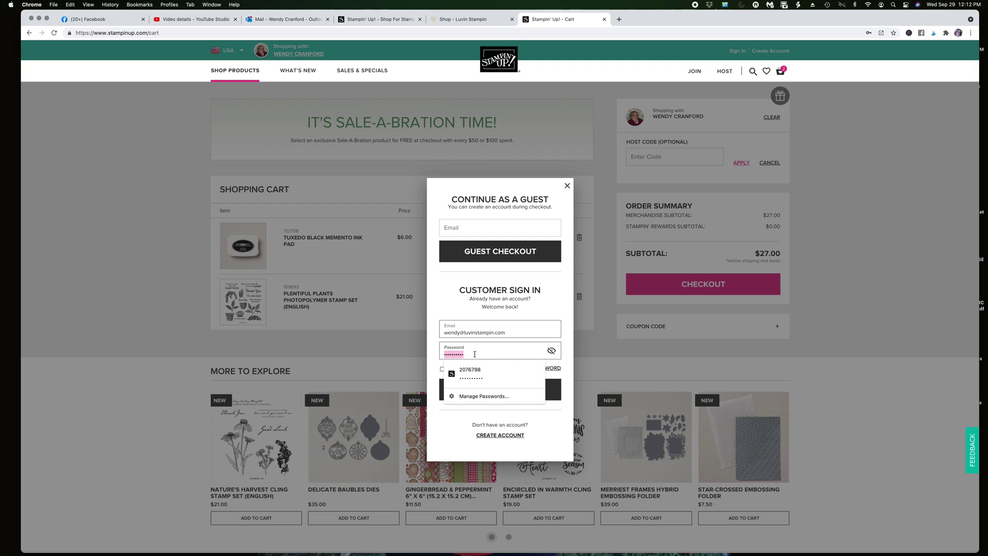
pyautogui.press('BackSpace')
pyautogui.write('•••••')
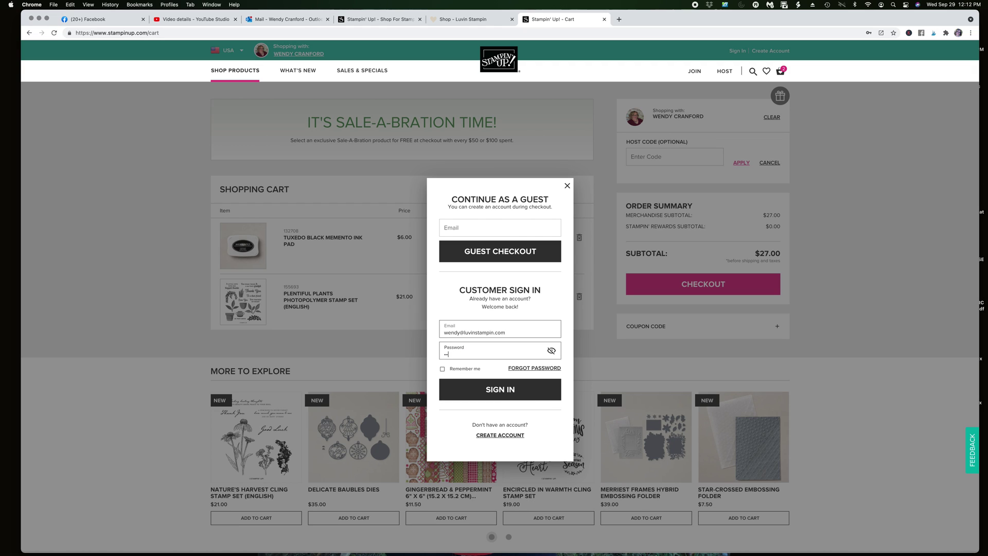
pyautogui.write('••••')
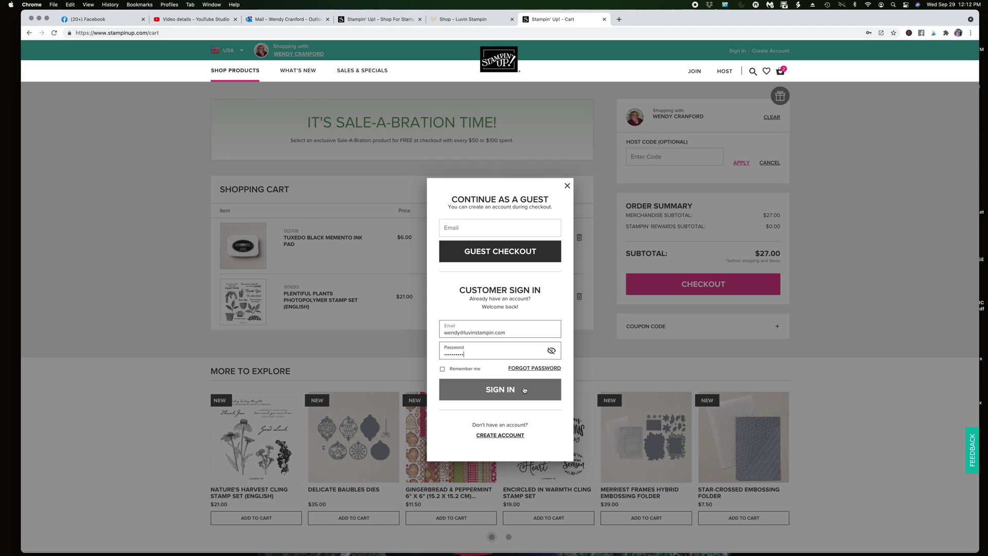
# Switch to account creation and fill in the customer's first name, last name and e-mail
pyautogui.click(512, 436)
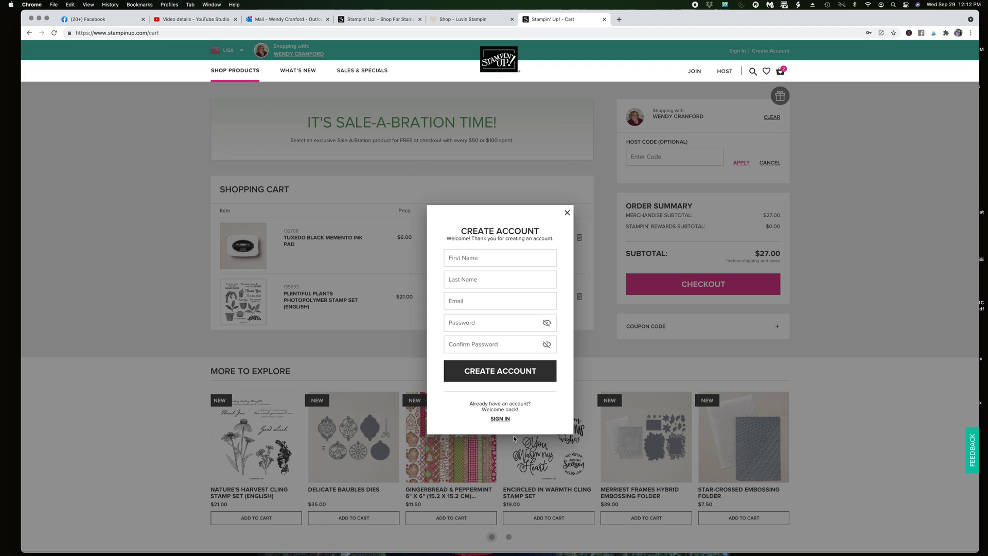
pyautogui.click(497, 261)
pyautogui.press('Escape')
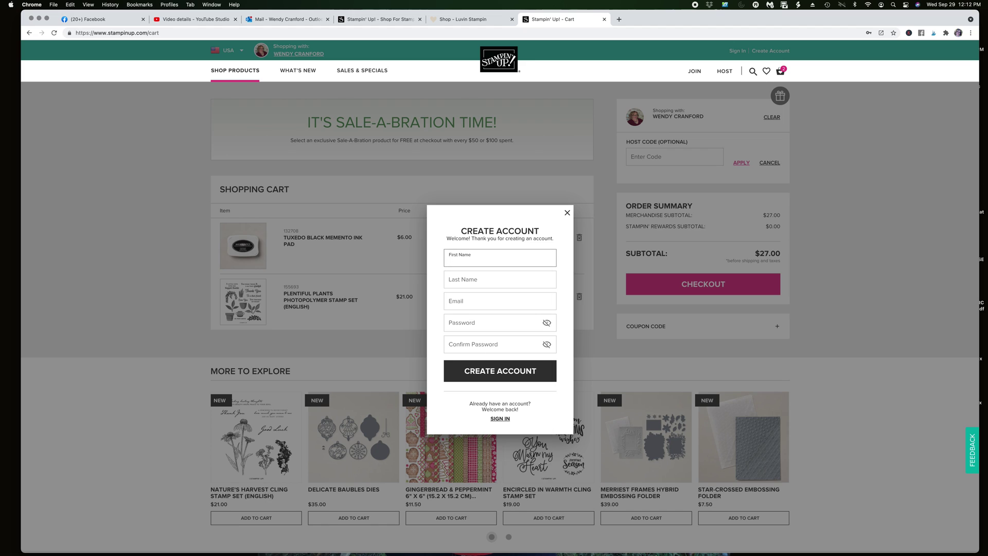
pyautogui.press('Tab')
pyautogui.press('Tab')
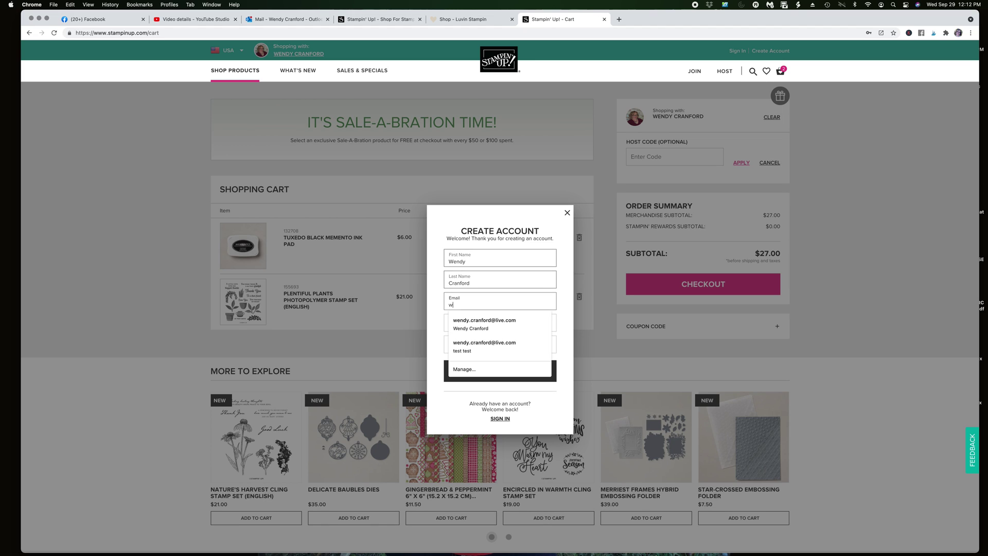
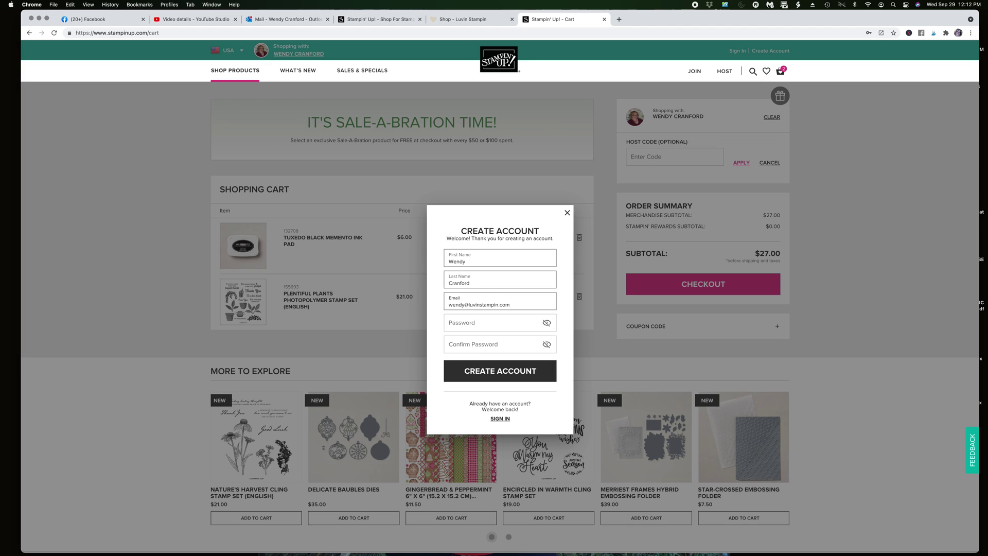
# Enter and confirm the account password, then submit the new account
pyautogui.click(479, 323)
pyautogui.write('••')
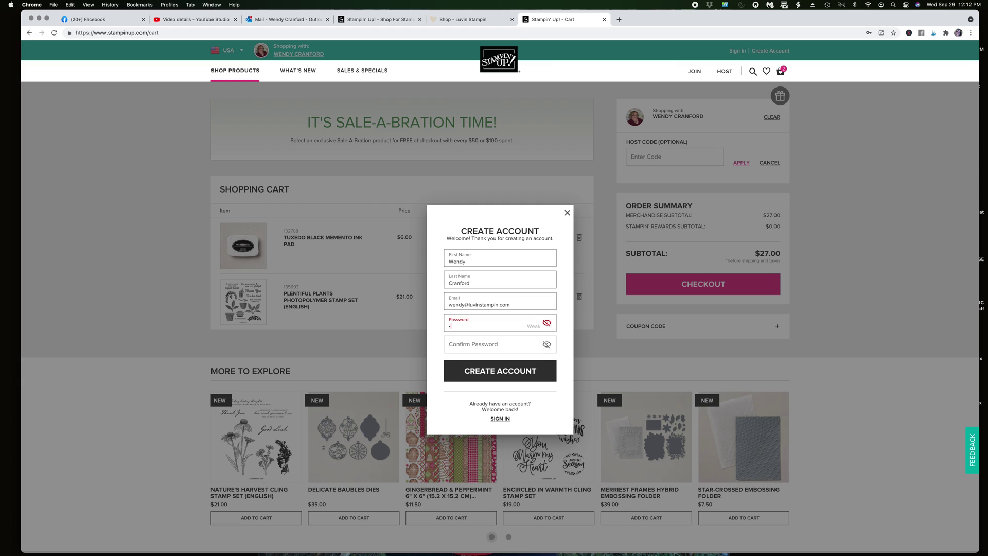
pyautogui.write('••••••••')
pyautogui.press('Tab')
pyautogui.click(457, 339)
pyautogui.write('••••••••')
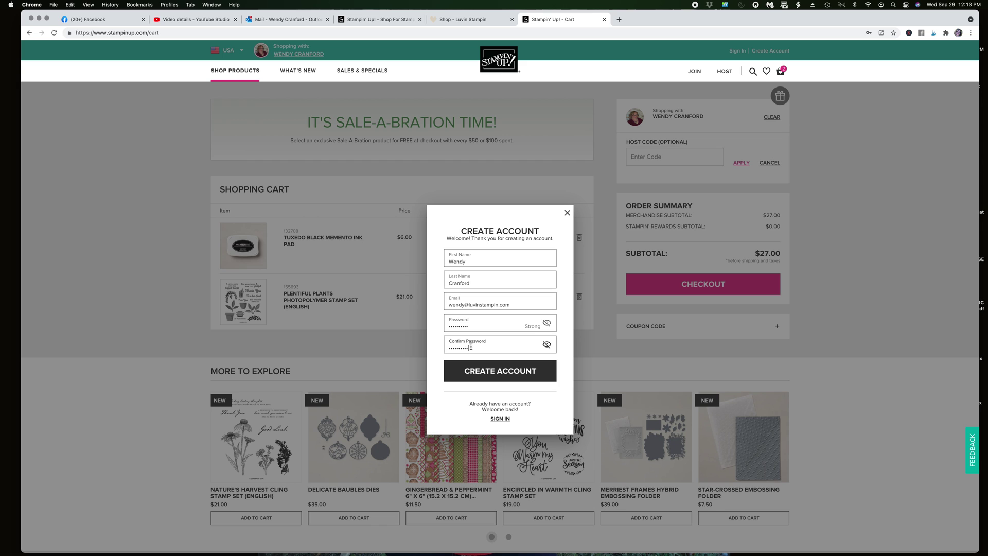
pyautogui.click(502, 369)
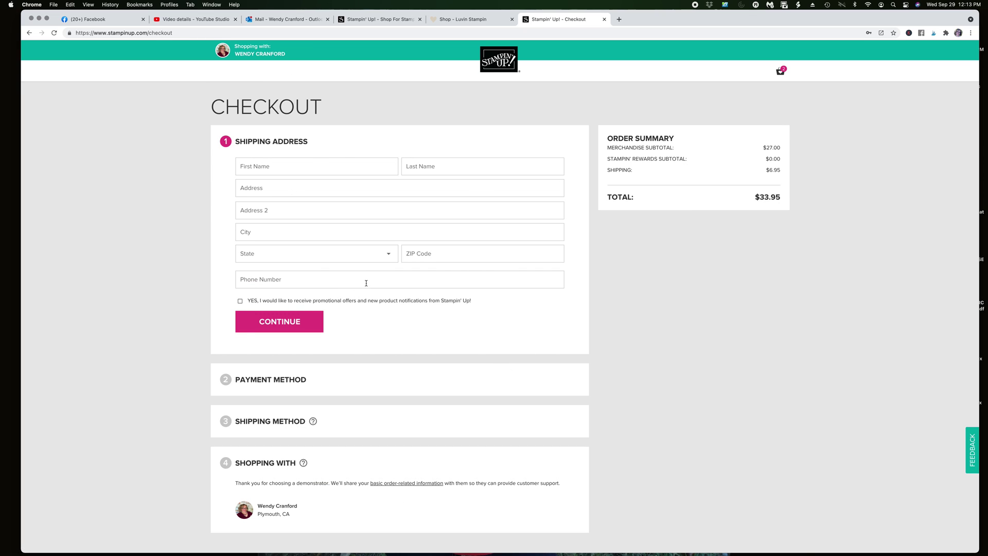
pyautogui.scroll(-1, 362, 257)
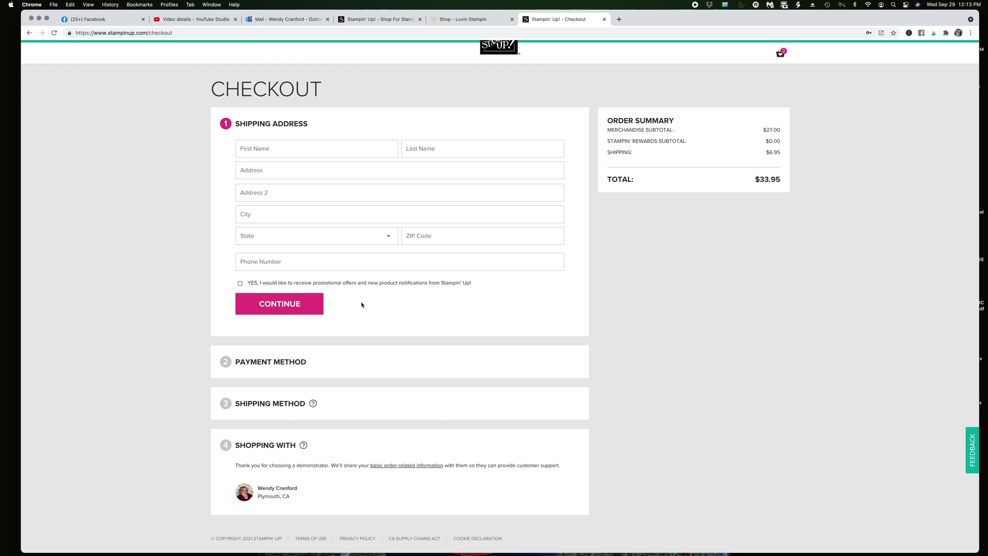
pyautogui.scroll(1, 329, 297)
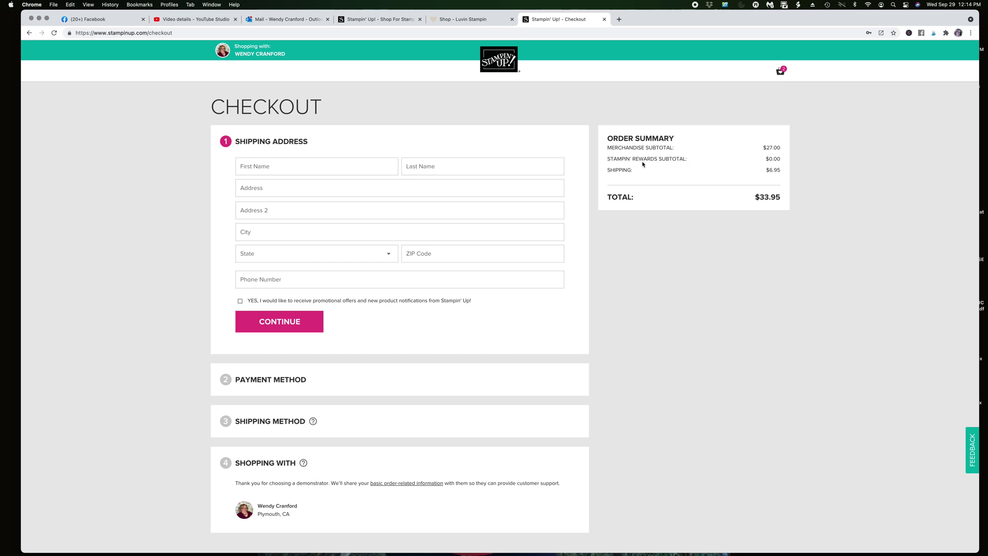
pyautogui.moveTo(607, 161); pyautogui.dragTo(696, 160)
# Load the stampinup home page and clear the current shopping-with demonstrator
pyautogui.click(243, 35)
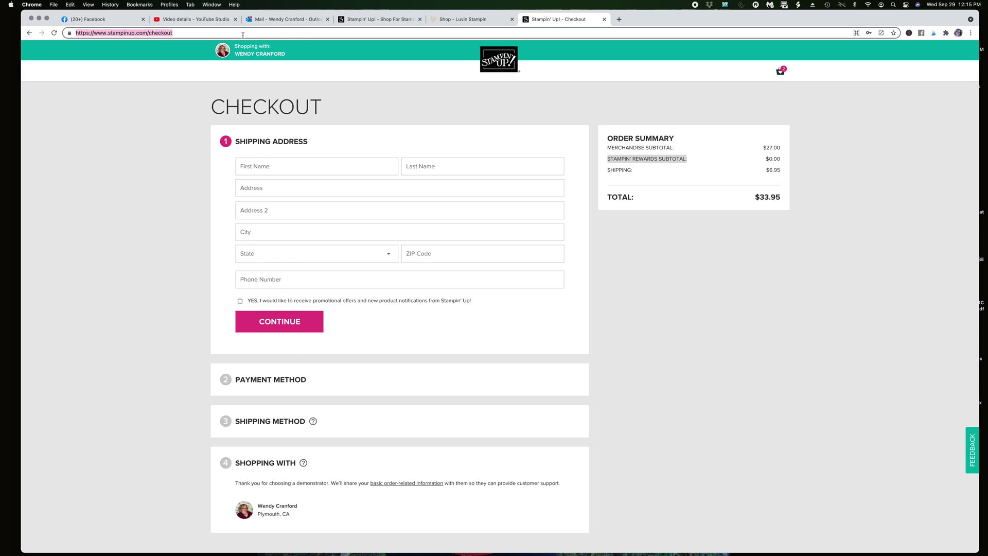
pyautogui.write('stampinup')
pyautogui.press('Return')
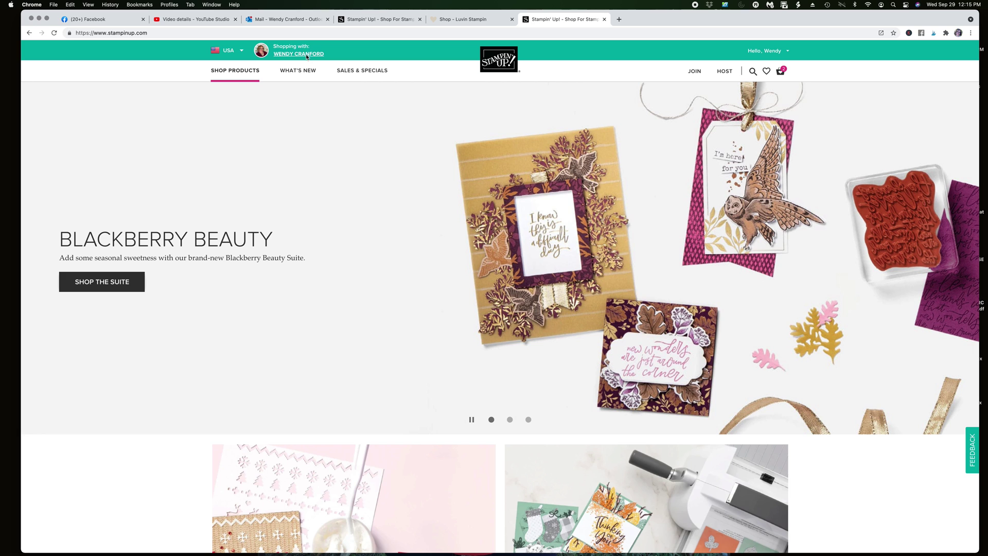
pyautogui.click(290, 52)
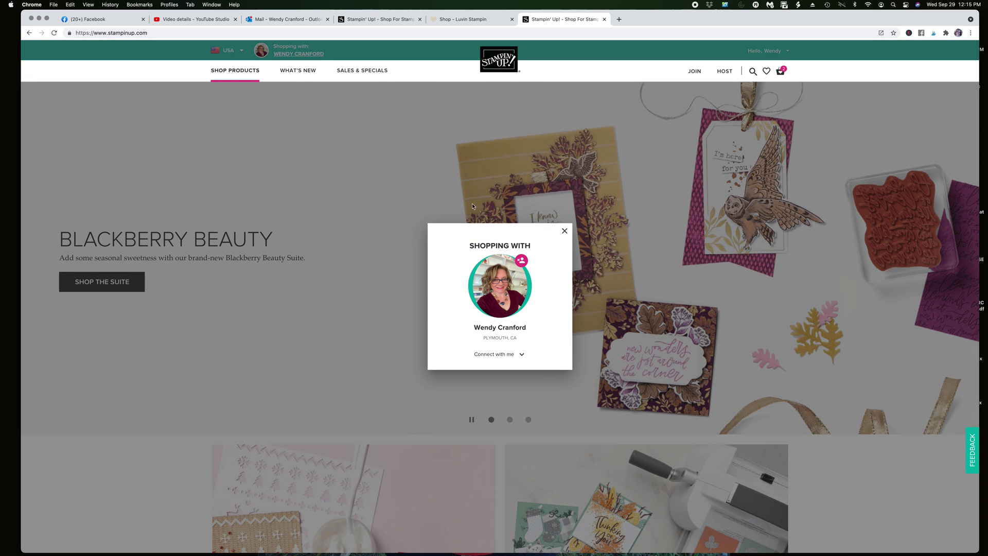
pyautogui.click(522, 261)
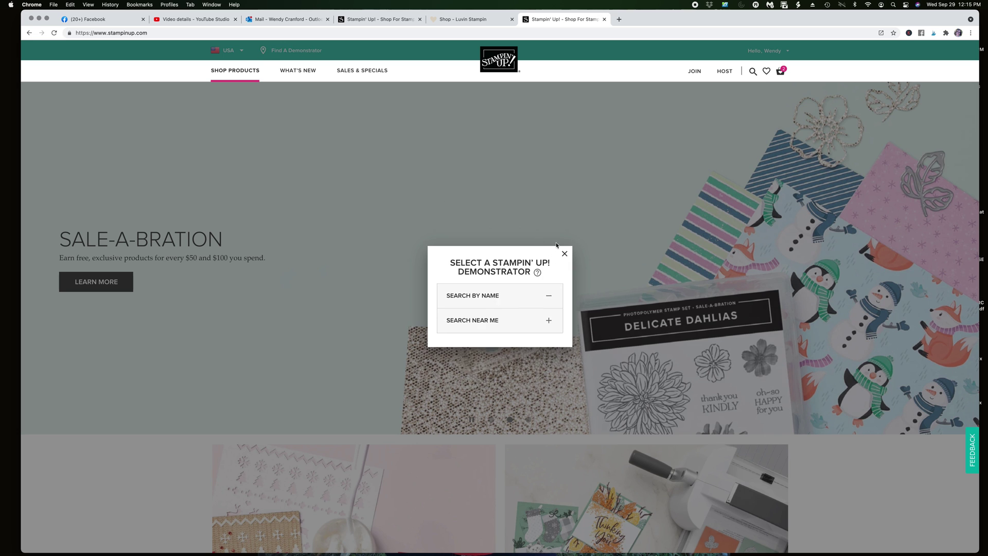
pyautogui.click(563, 231)
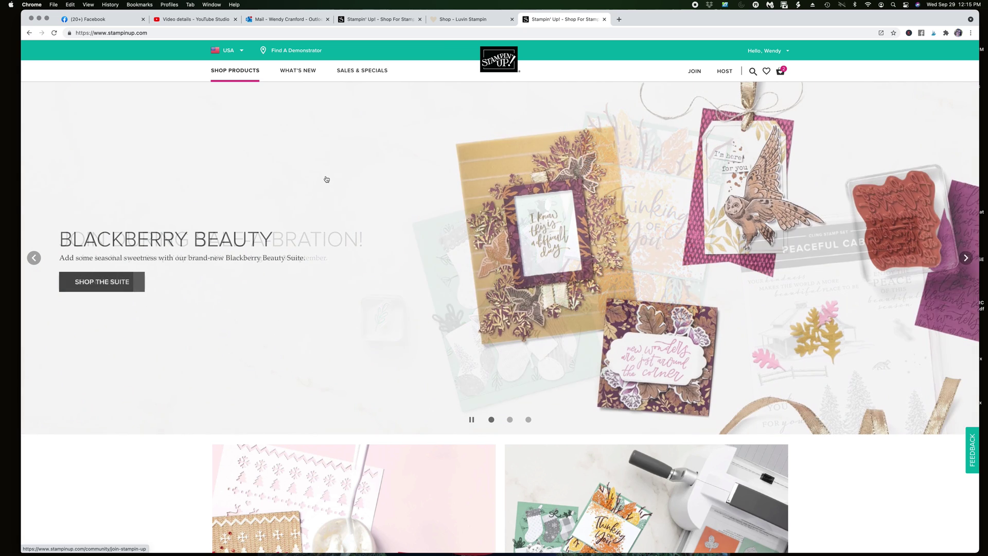
# Find the demonstrator by her full name and set her as the shopping host
pyautogui.click(297, 52)
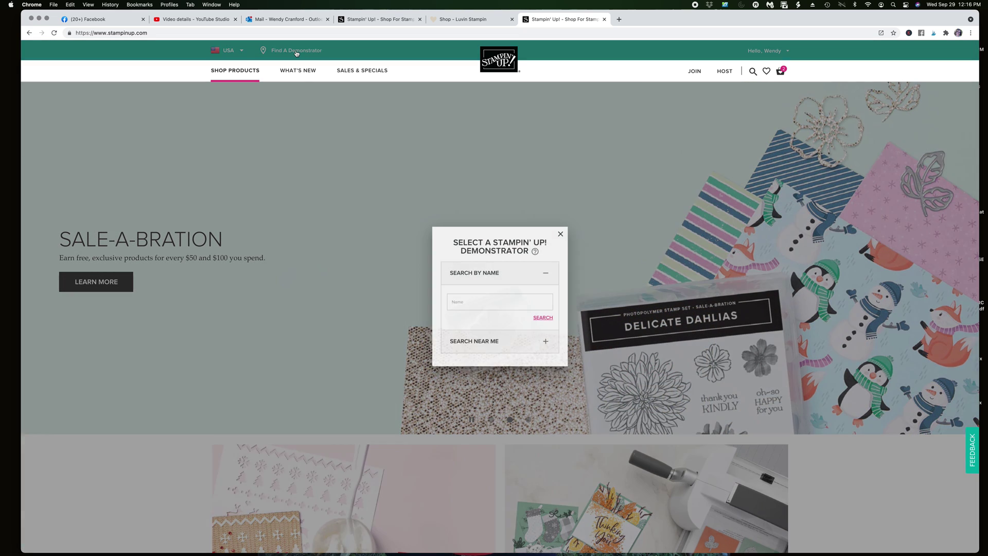
pyautogui.click(501, 305)
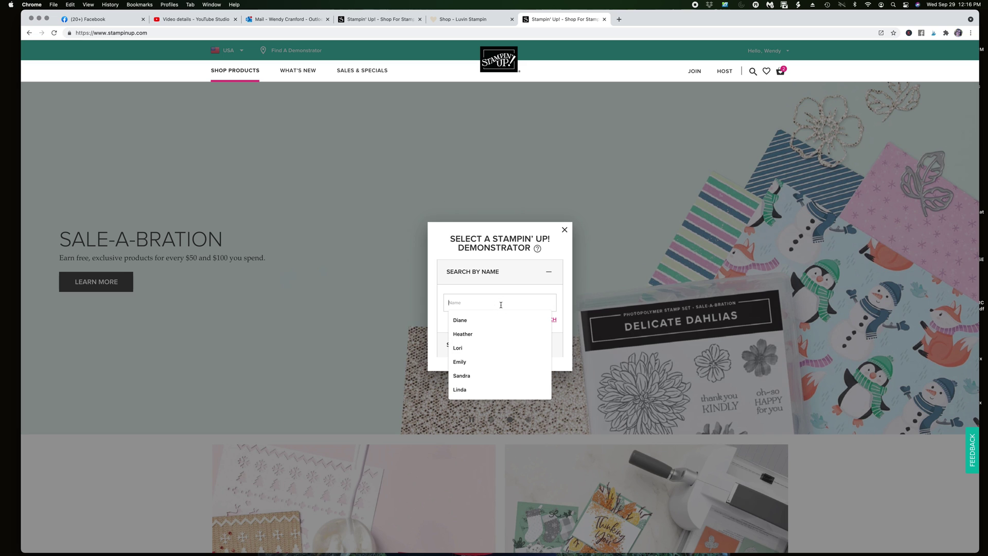
pyautogui.press('Return')
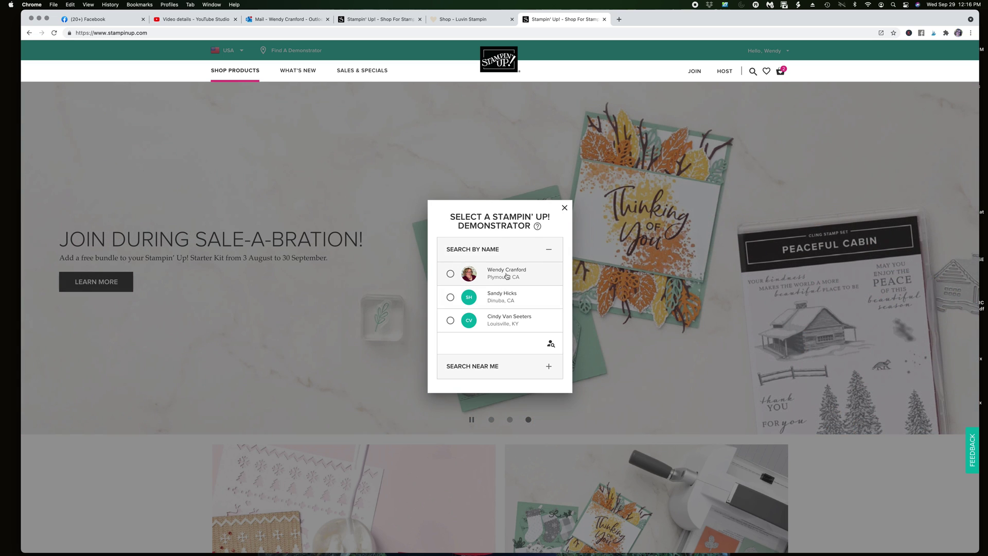
pyautogui.click(502, 277)
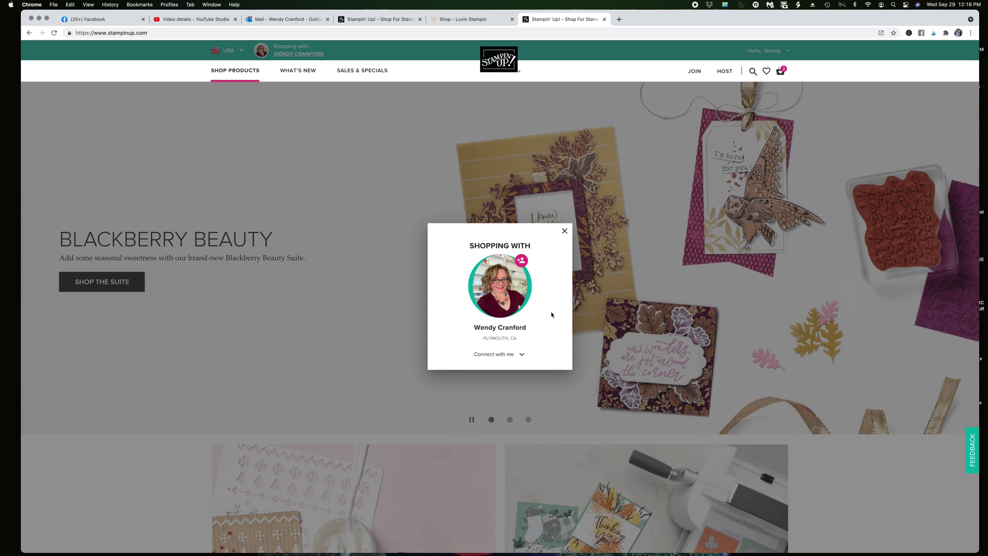
pyautogui.click(564, 230)
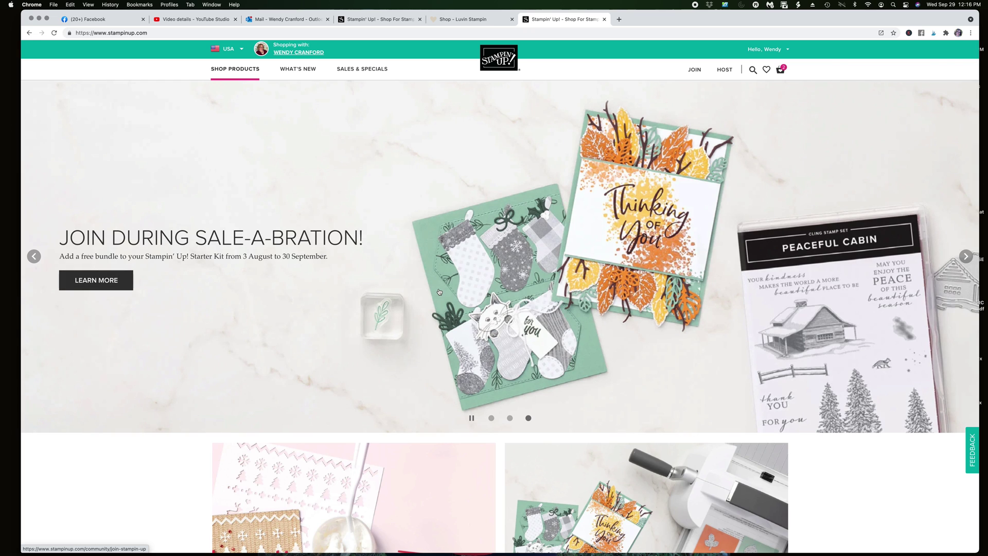
# From the JOIN page's Sale-a-bration section, open the 'Join Us!' demonstrator sign-up form
pyautogui.scroll(1, 435, 293)
pyautogui.scroll(-1, 431, 293)
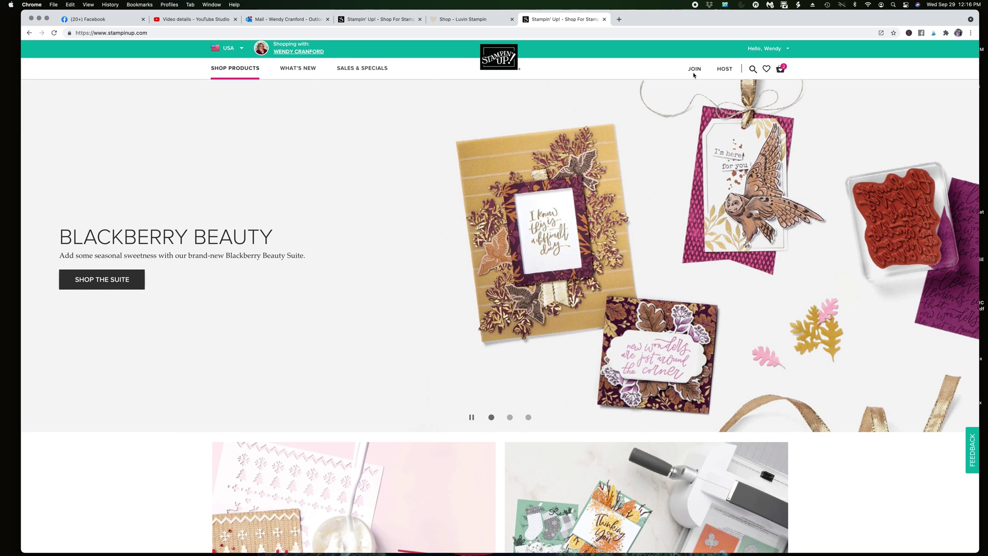
pyautogui.scroll(1, 693, 75)
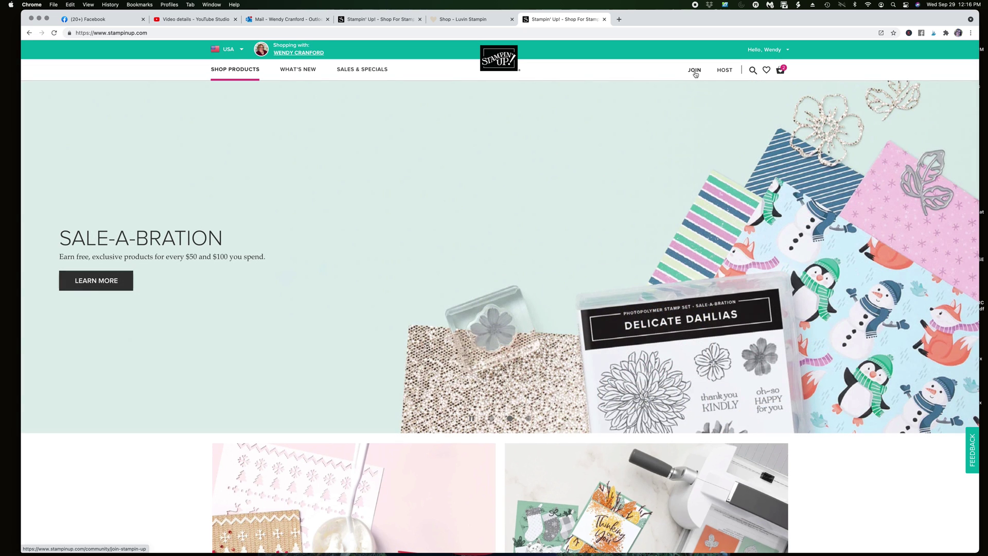
pyautogui.click(695, 71)
pyautogui.scroll(-4, 571, 193)
pyautogui.scroll(-8, 571, 194)
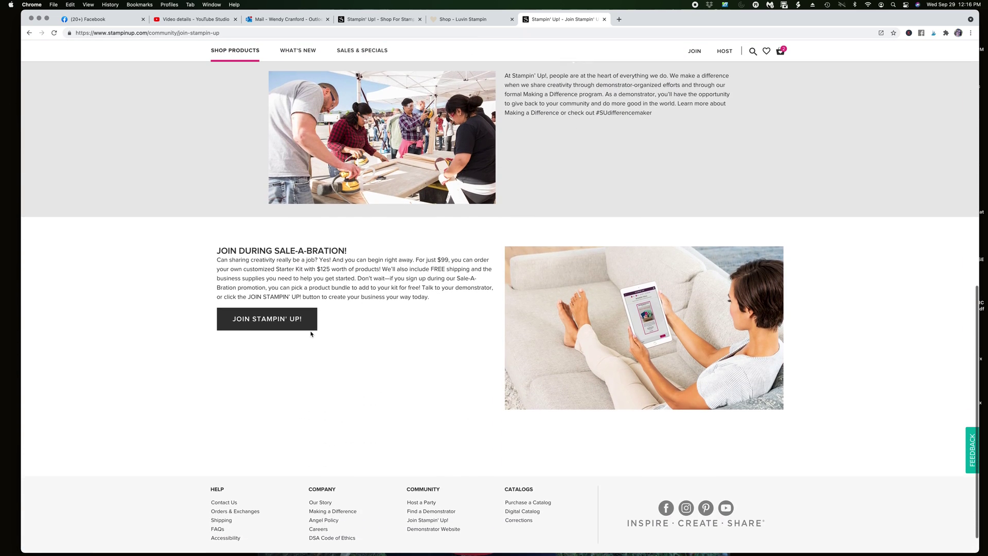
pyautogui.click(307, 319)
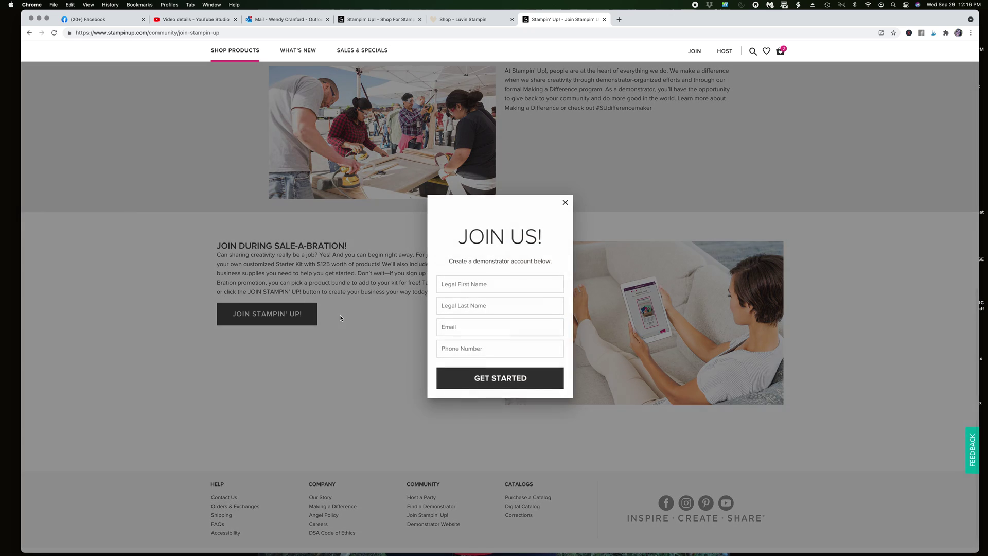